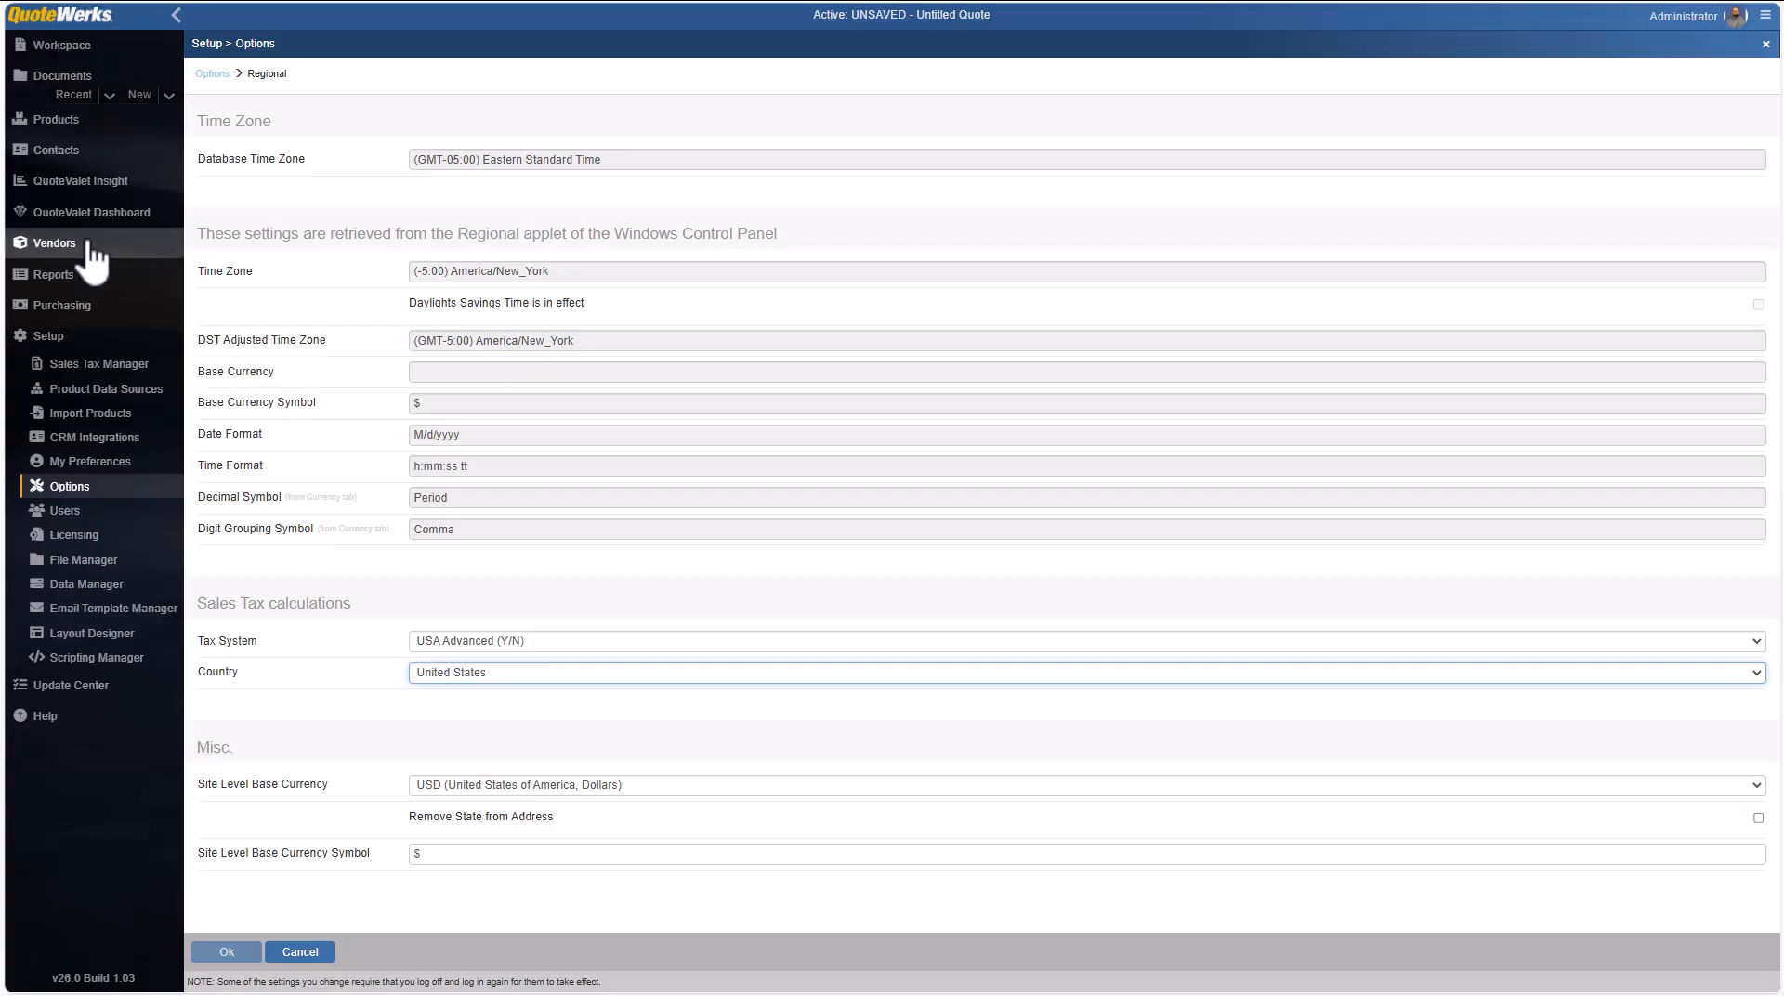
Create a sales tax category named Software that meets the single article criteria in the Sales Tax Manager
left_click(85, 376)
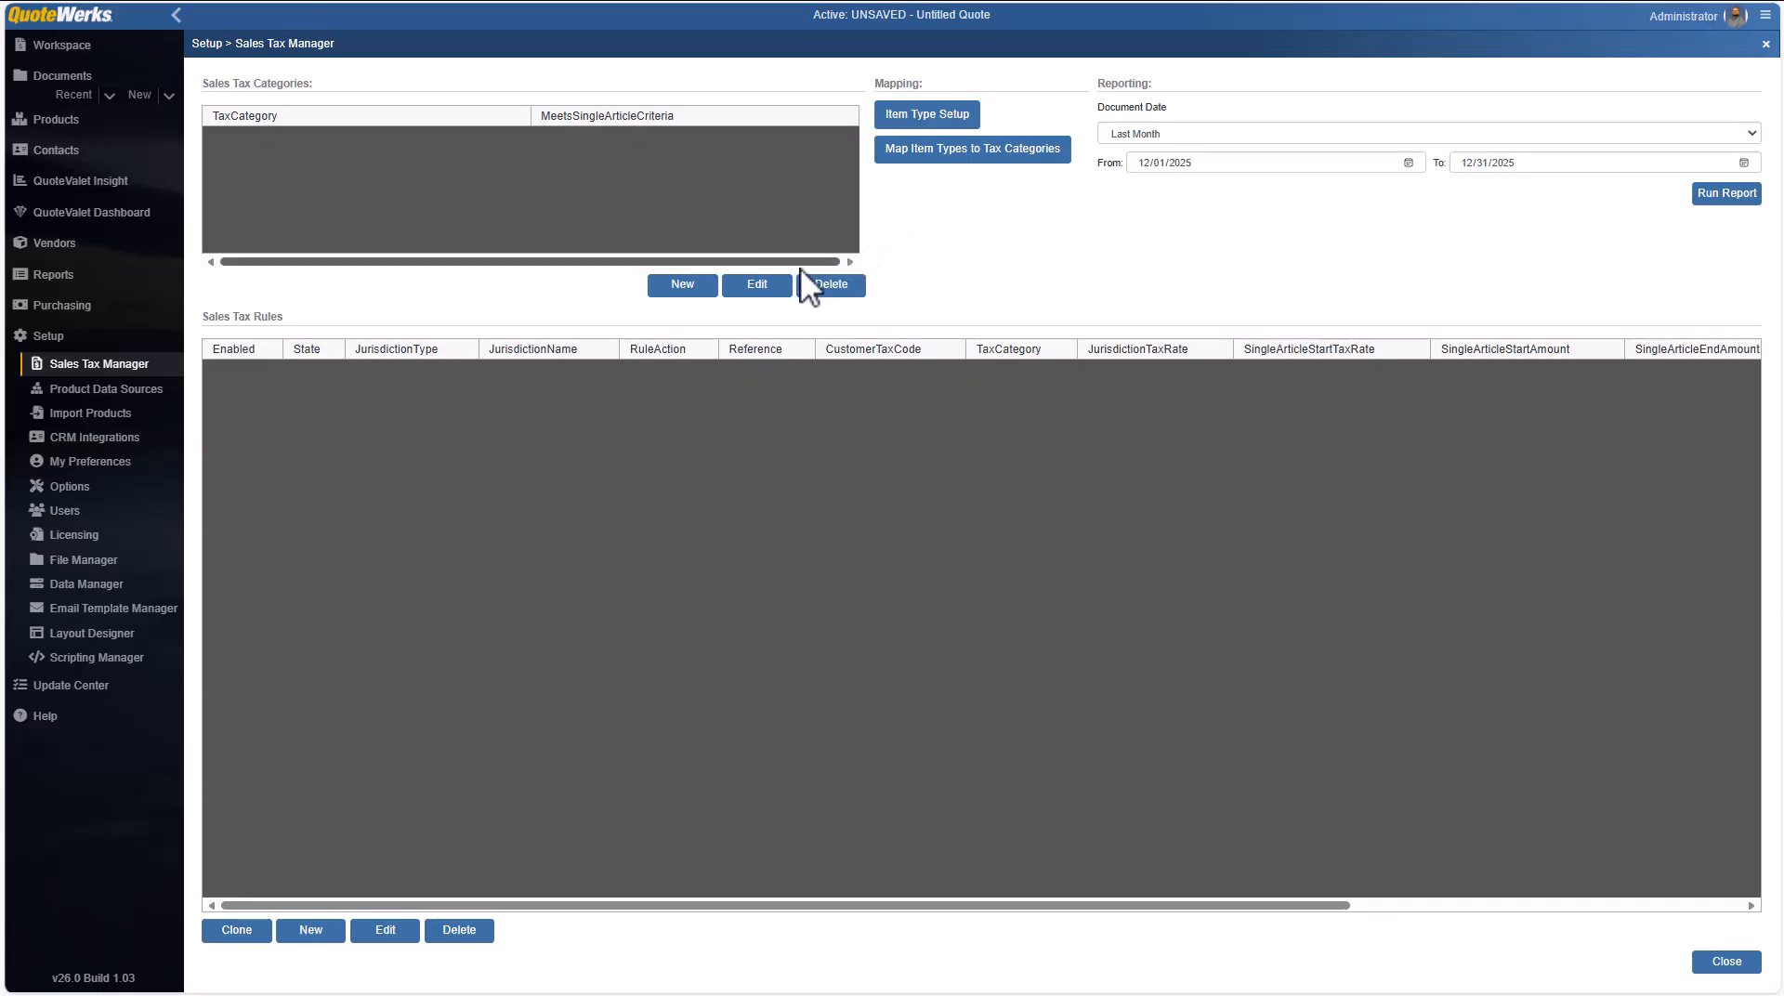
left_click(682, 288)
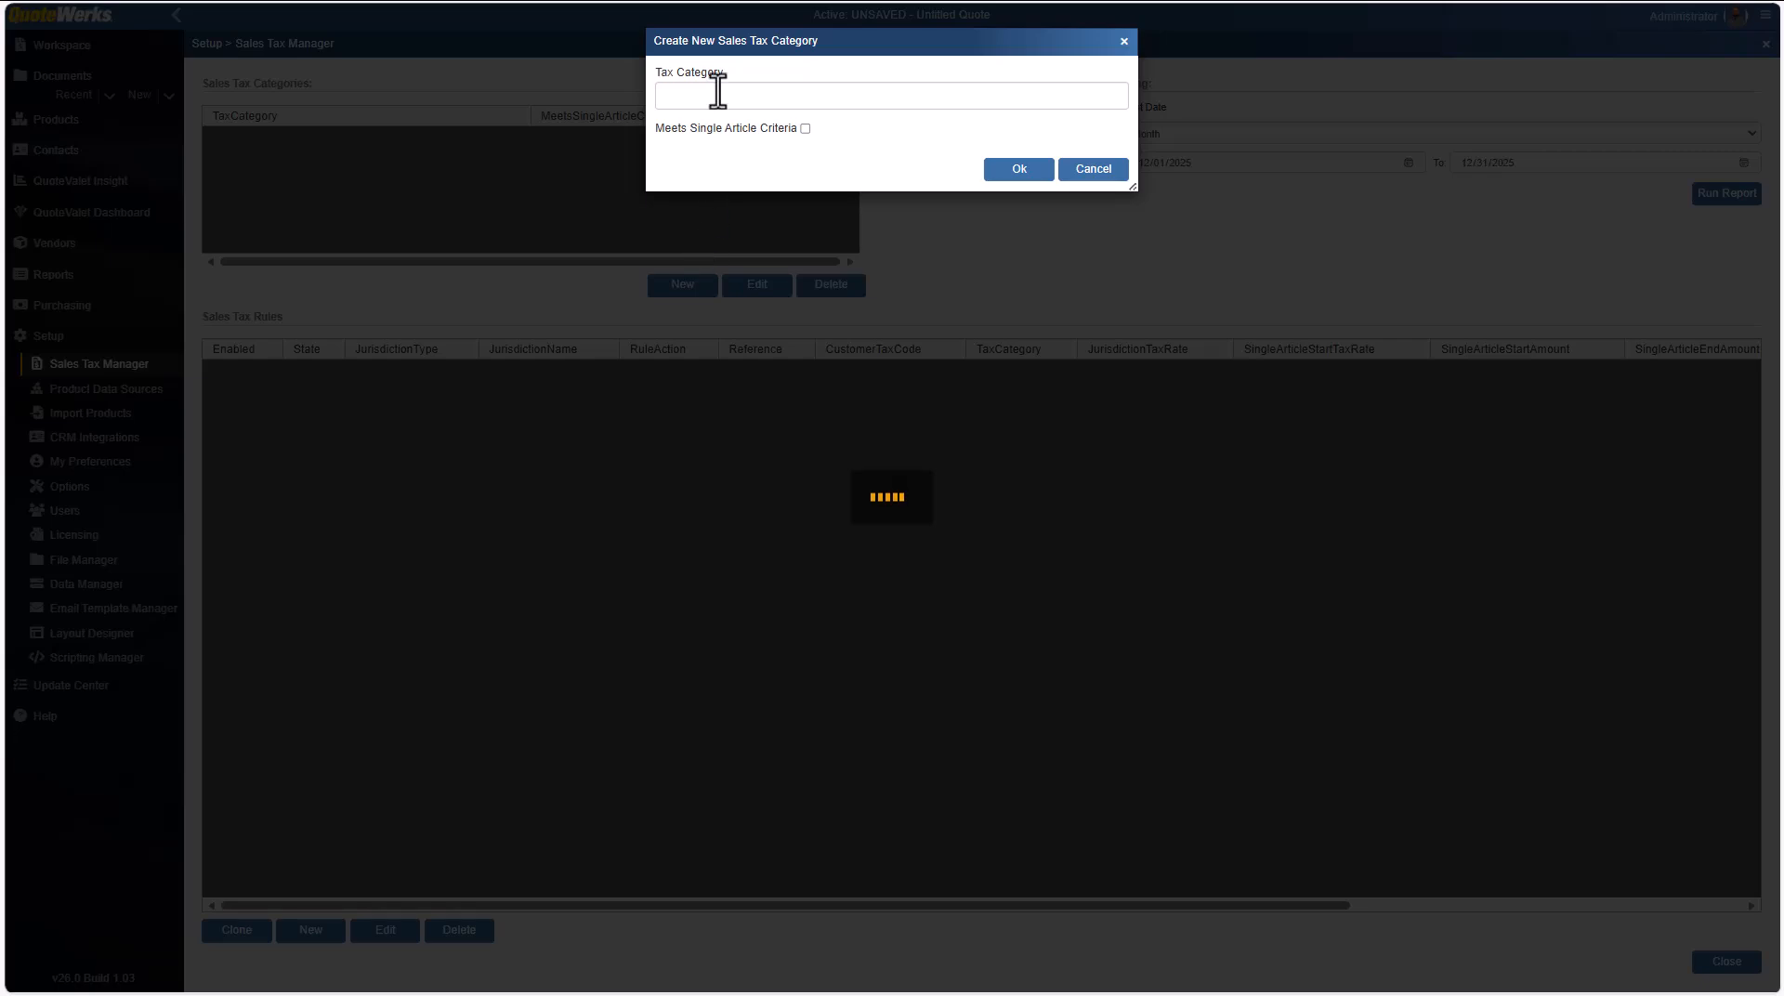
left_click(718, 94)
type("Software")
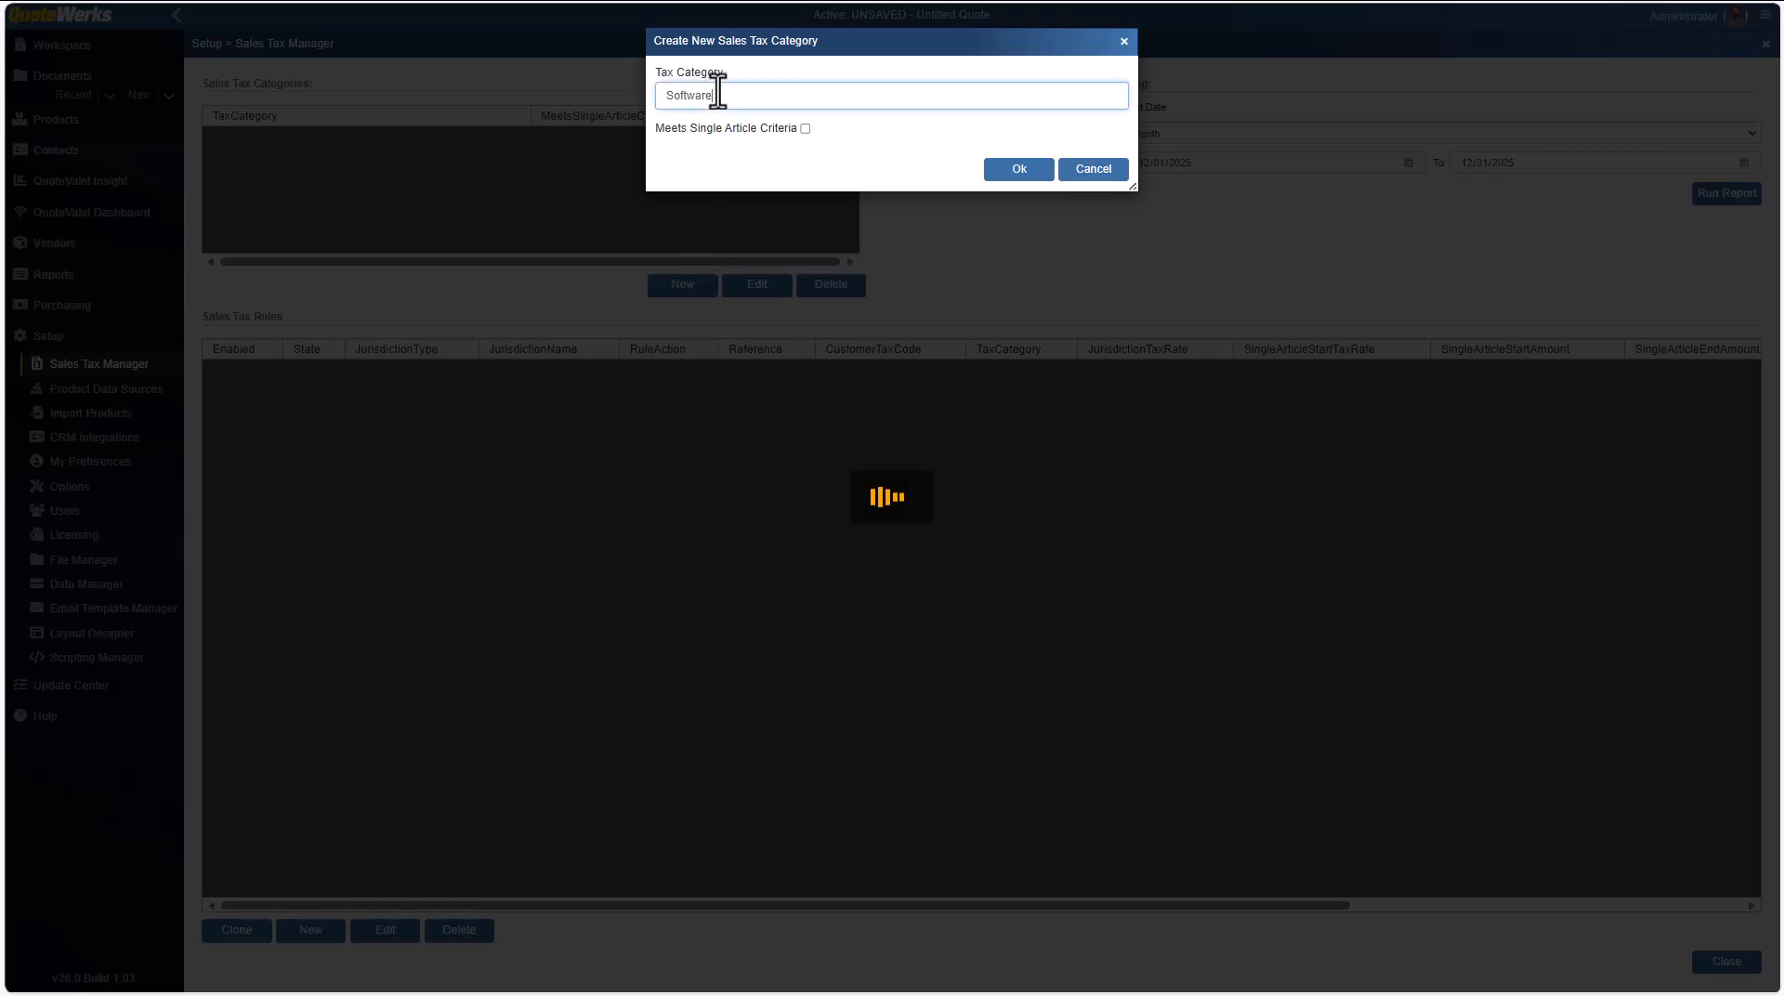
left_click(807, 134)
left_click(806, 130)
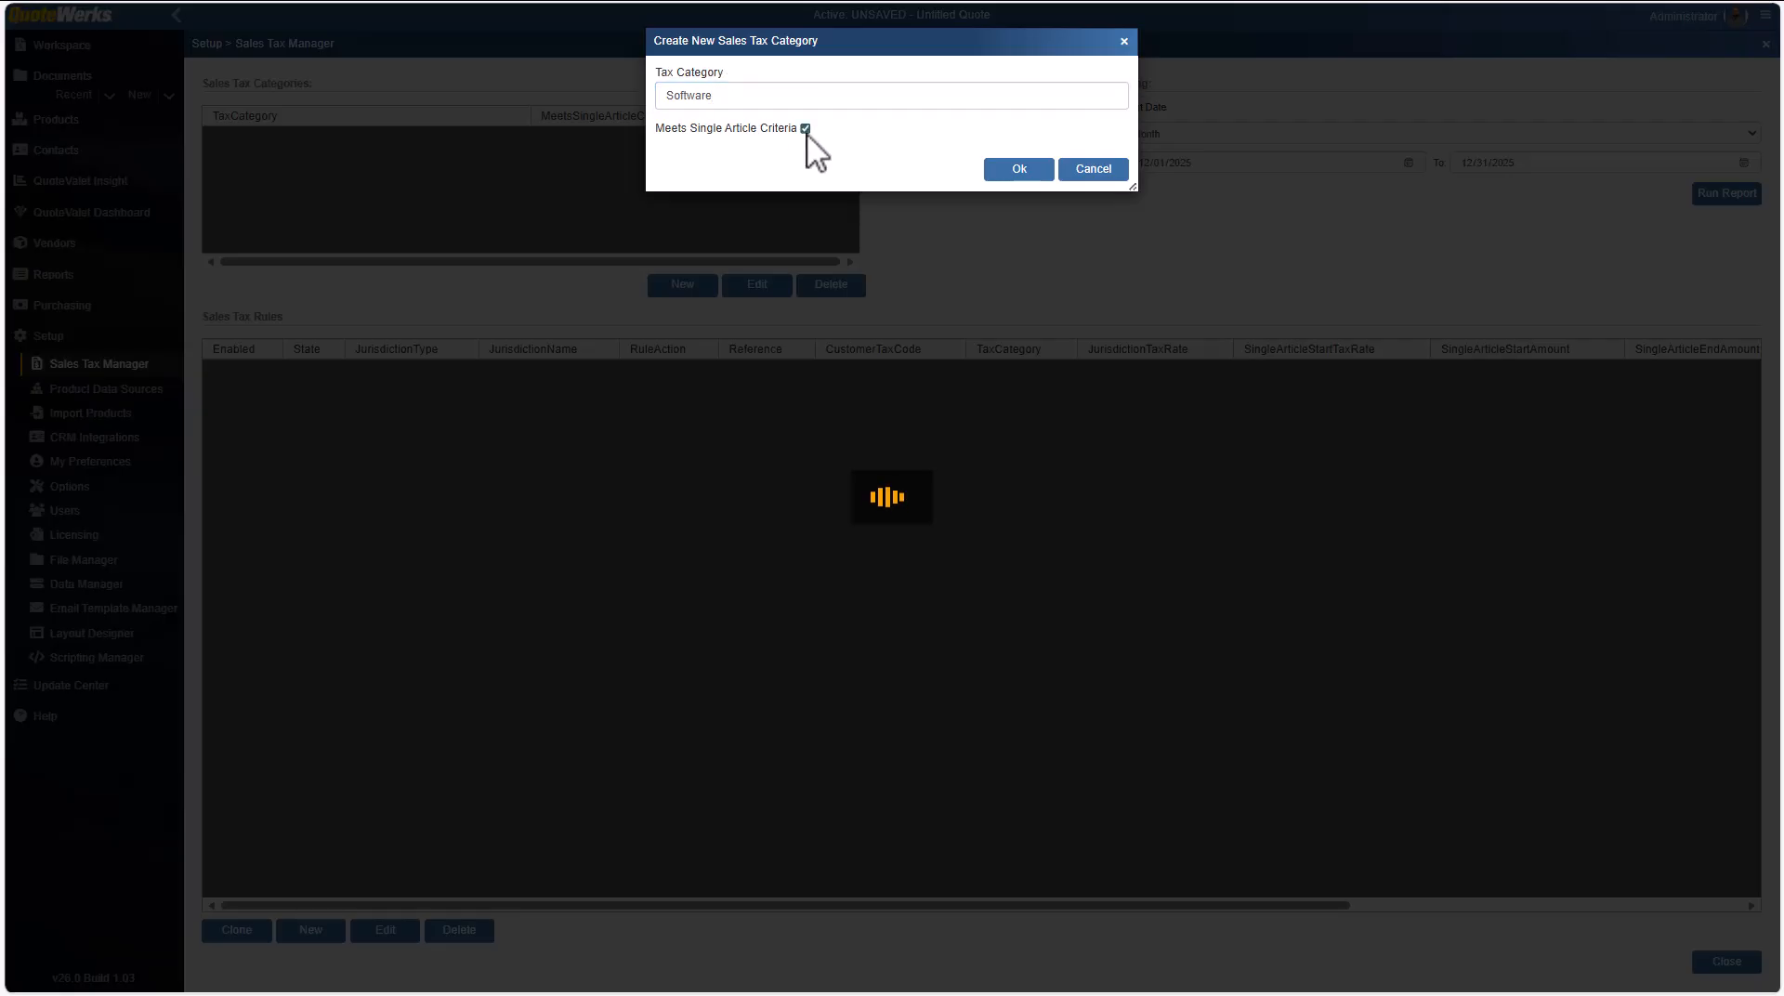
left_click(993, 175)
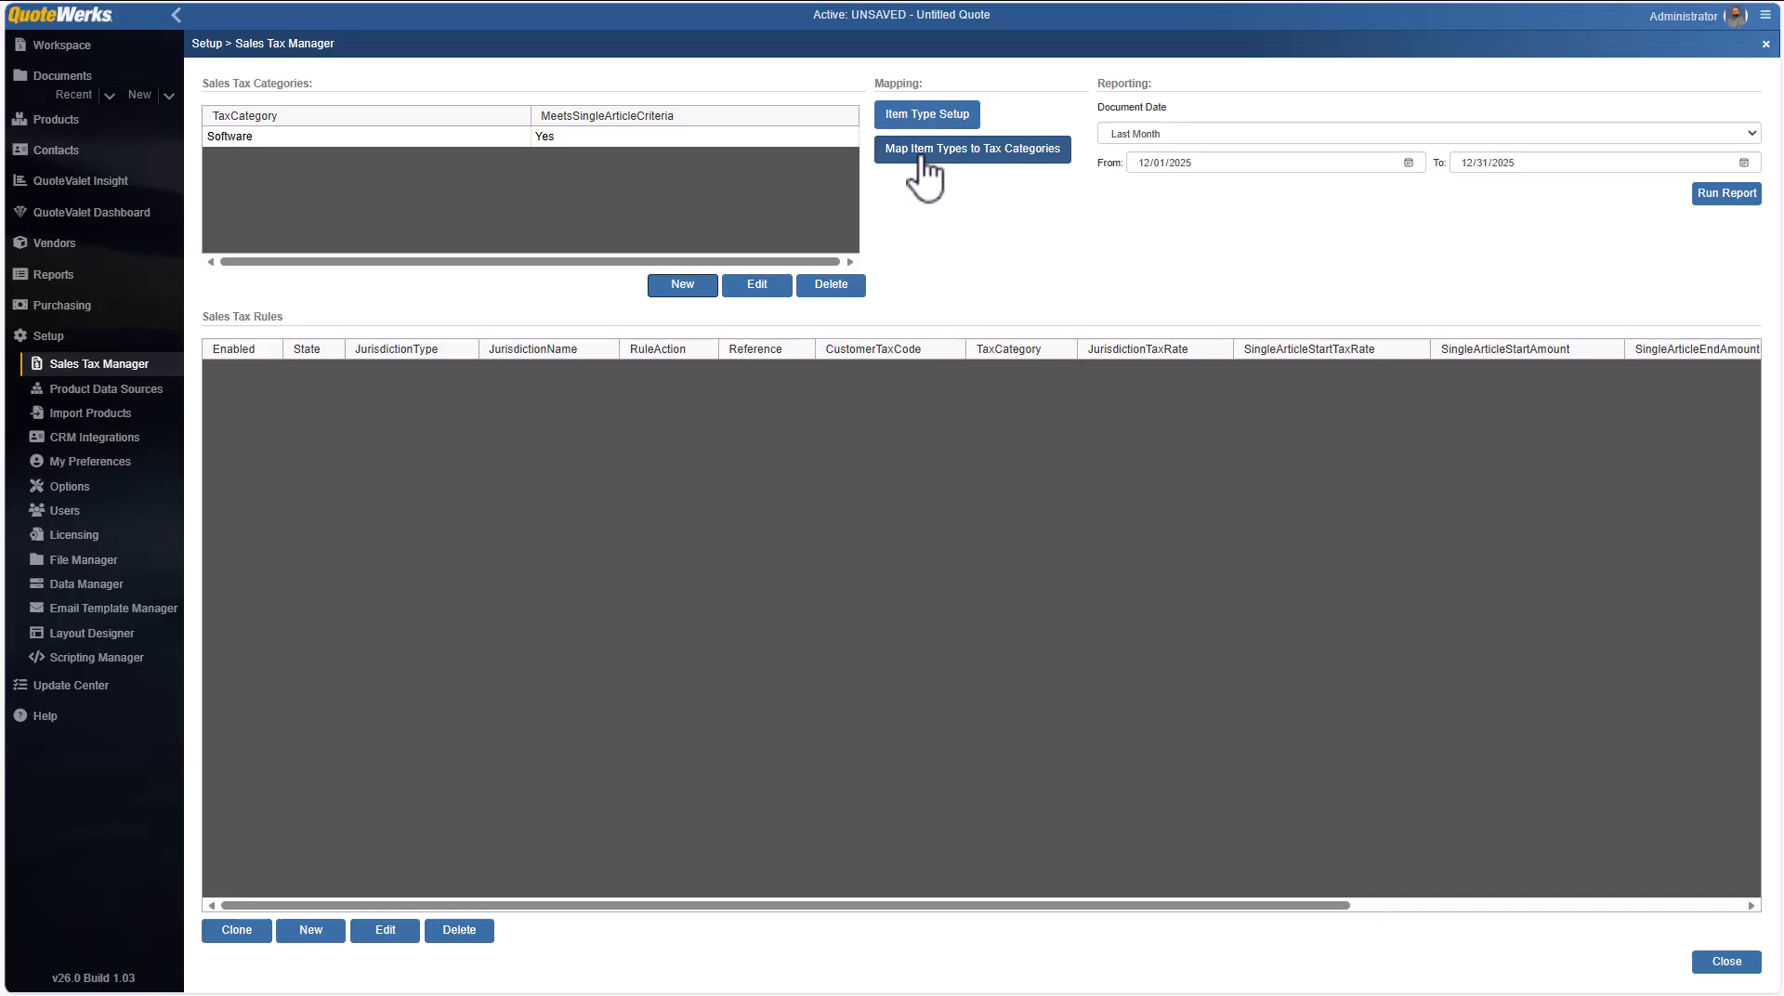
Review the item type list and map the Software item type to the Software sales tax category
left_click(952, 117)
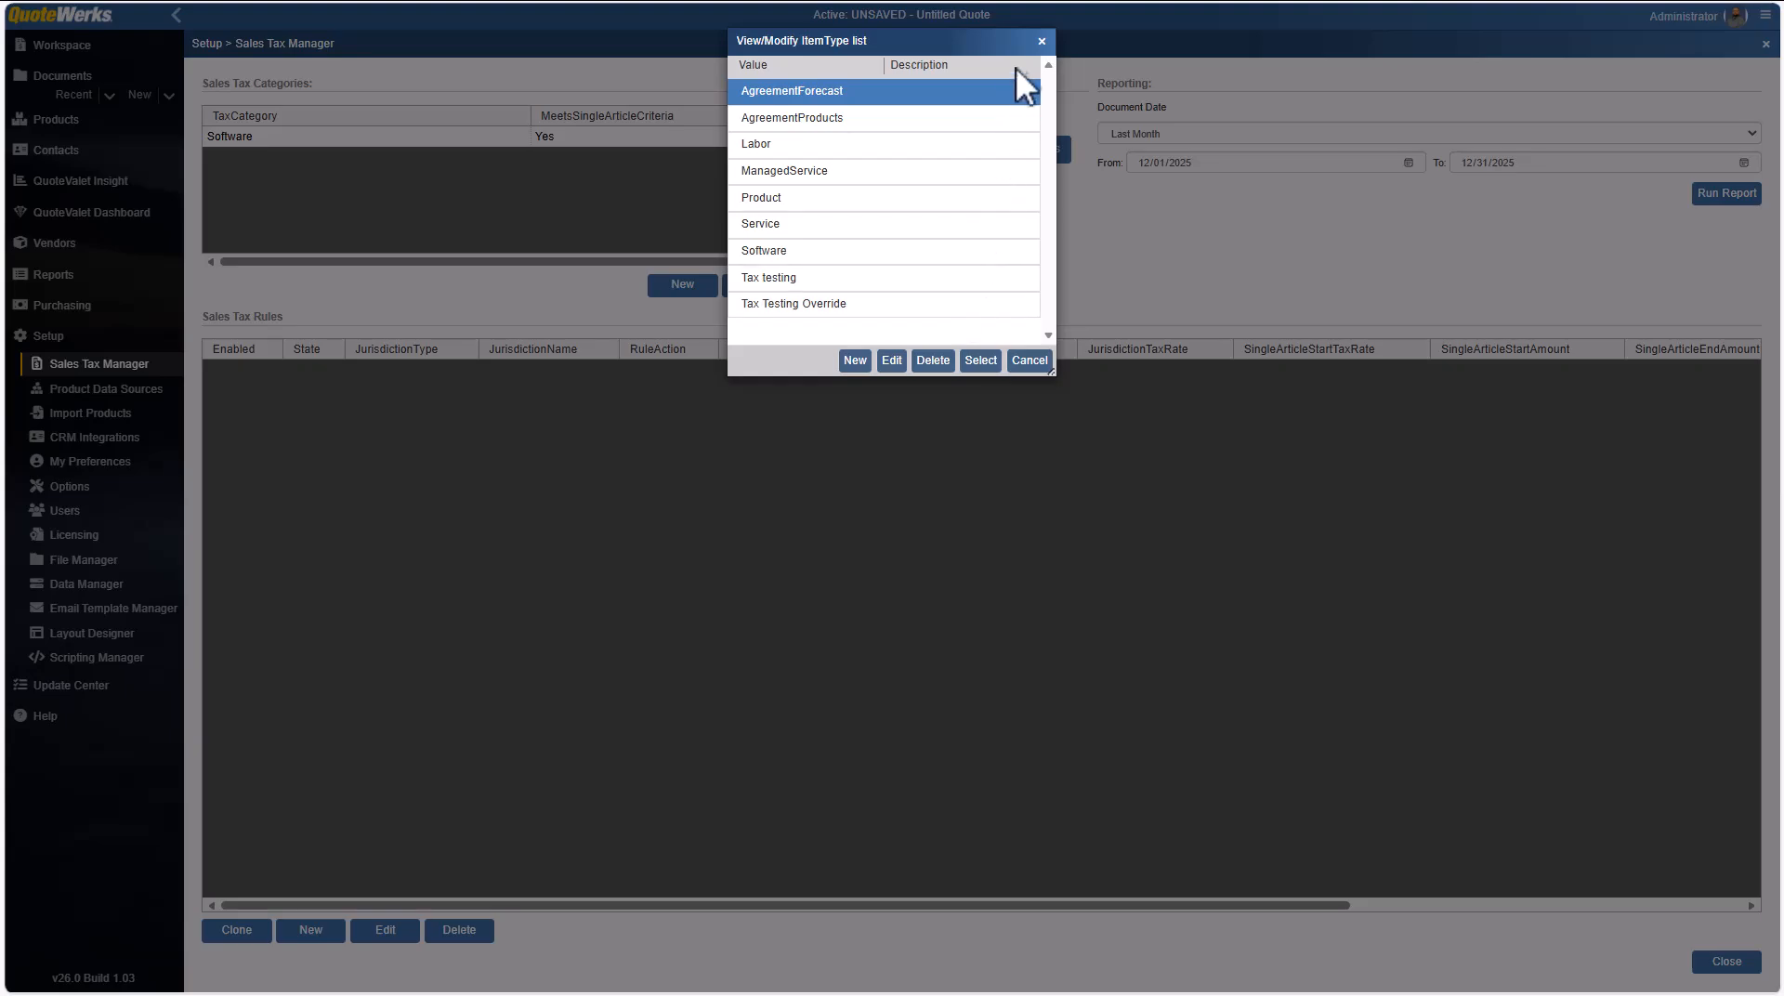
left_click(1042, 42)
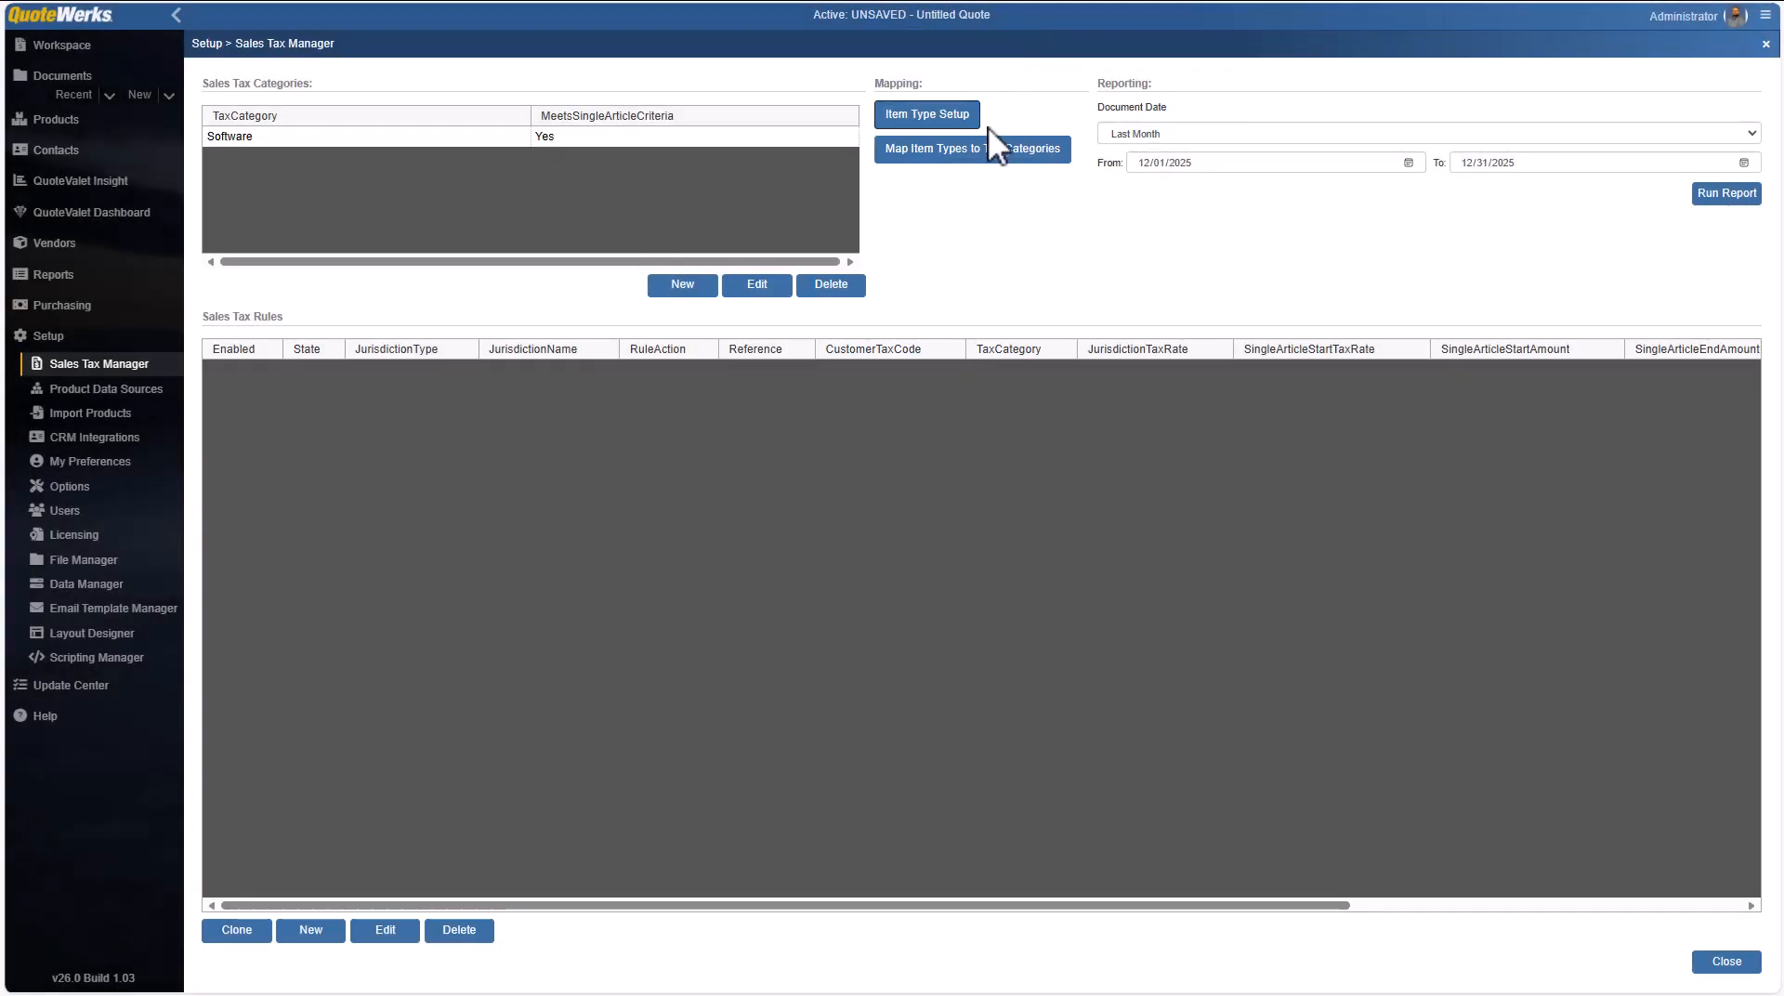
left_click(978, 156)
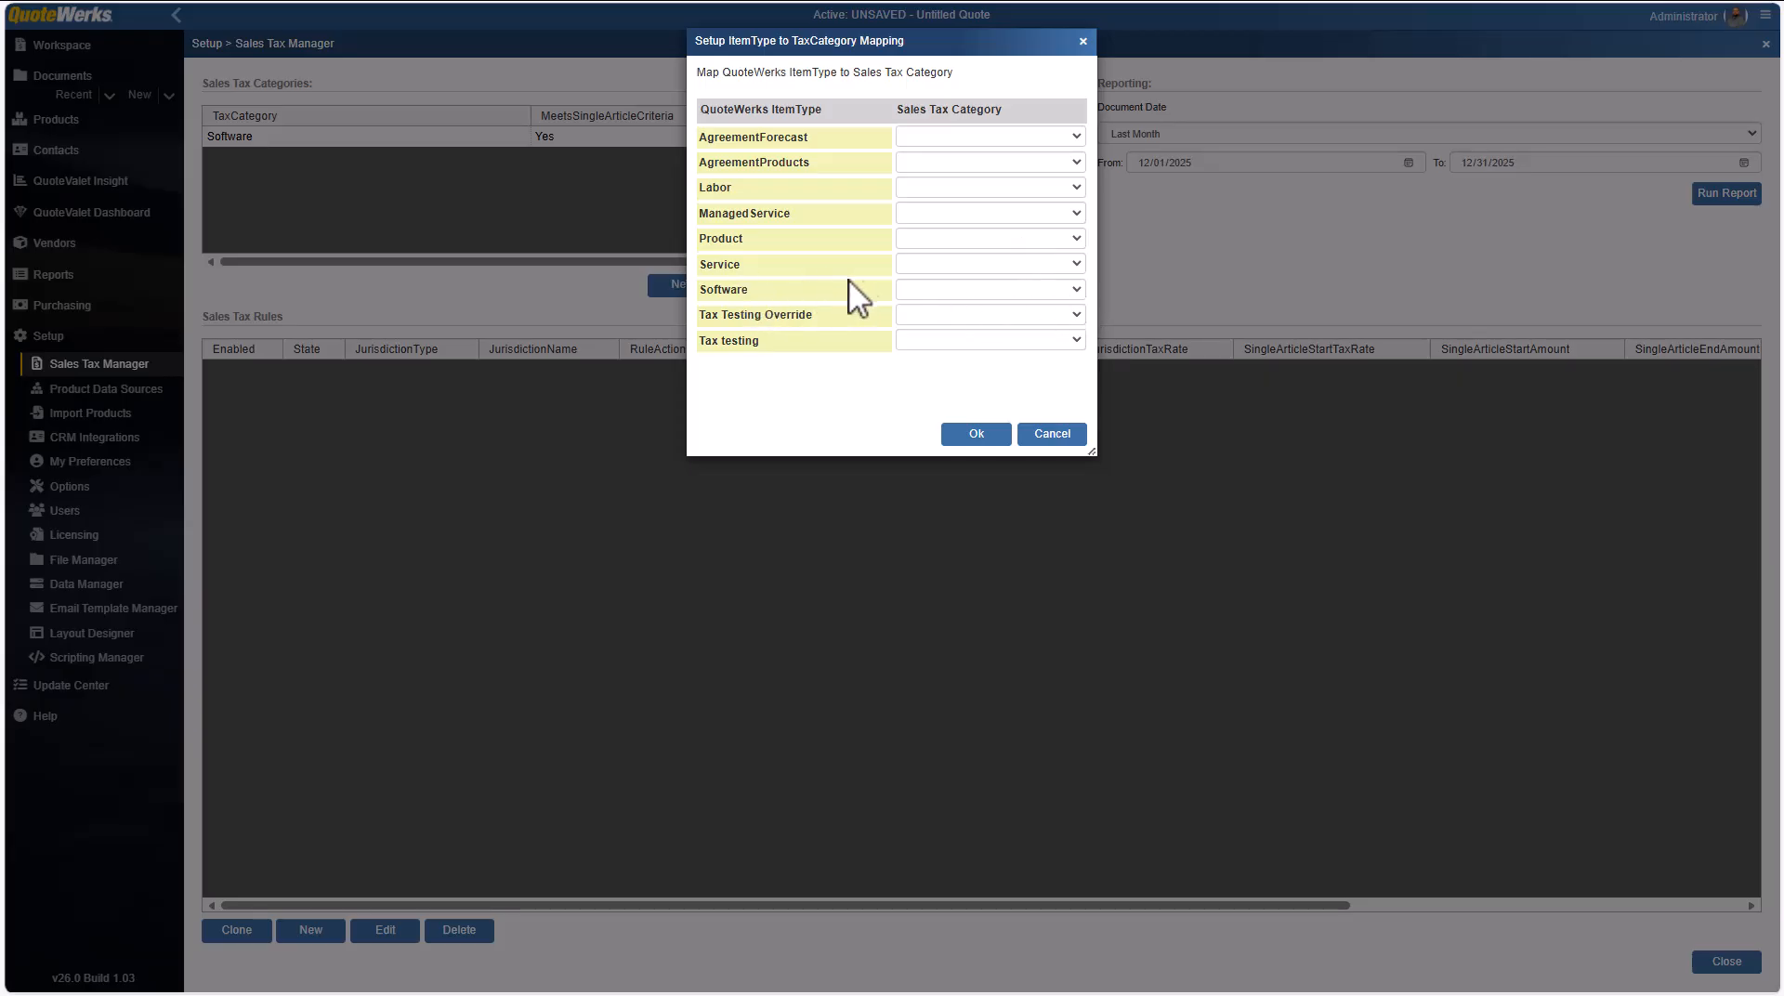
left_click(1080, 287)
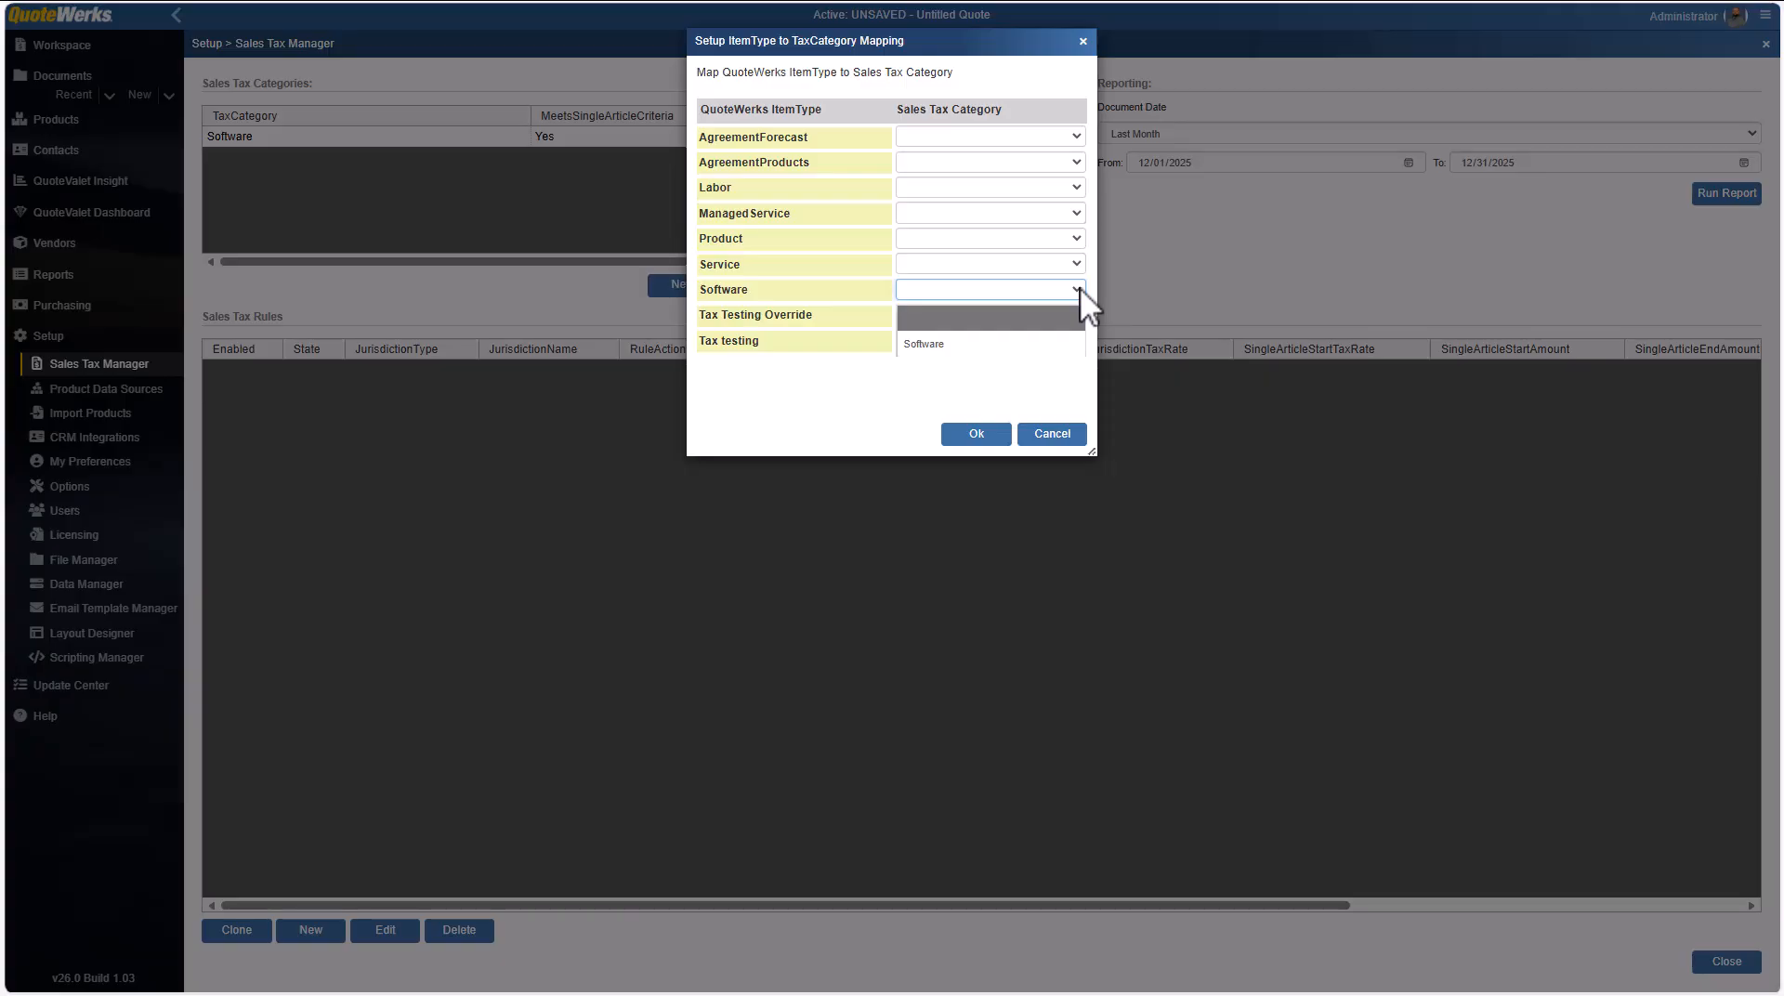
left_click(1042, 344)
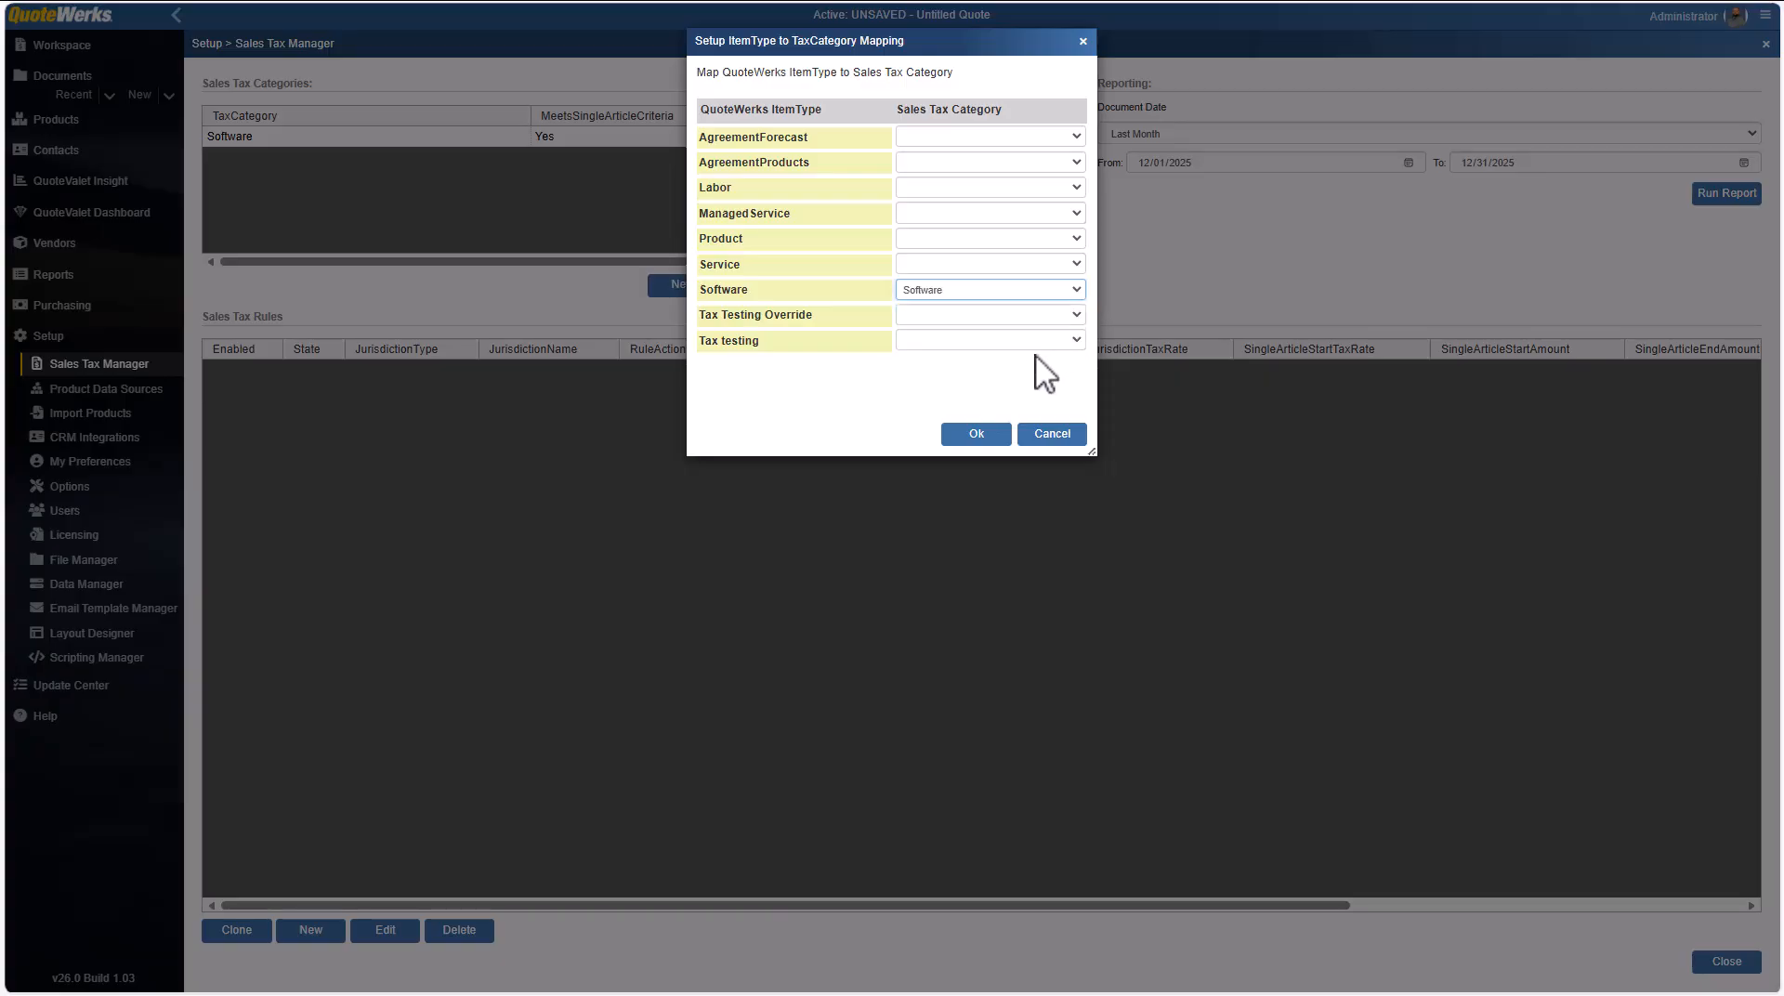
left_click(976, 434)
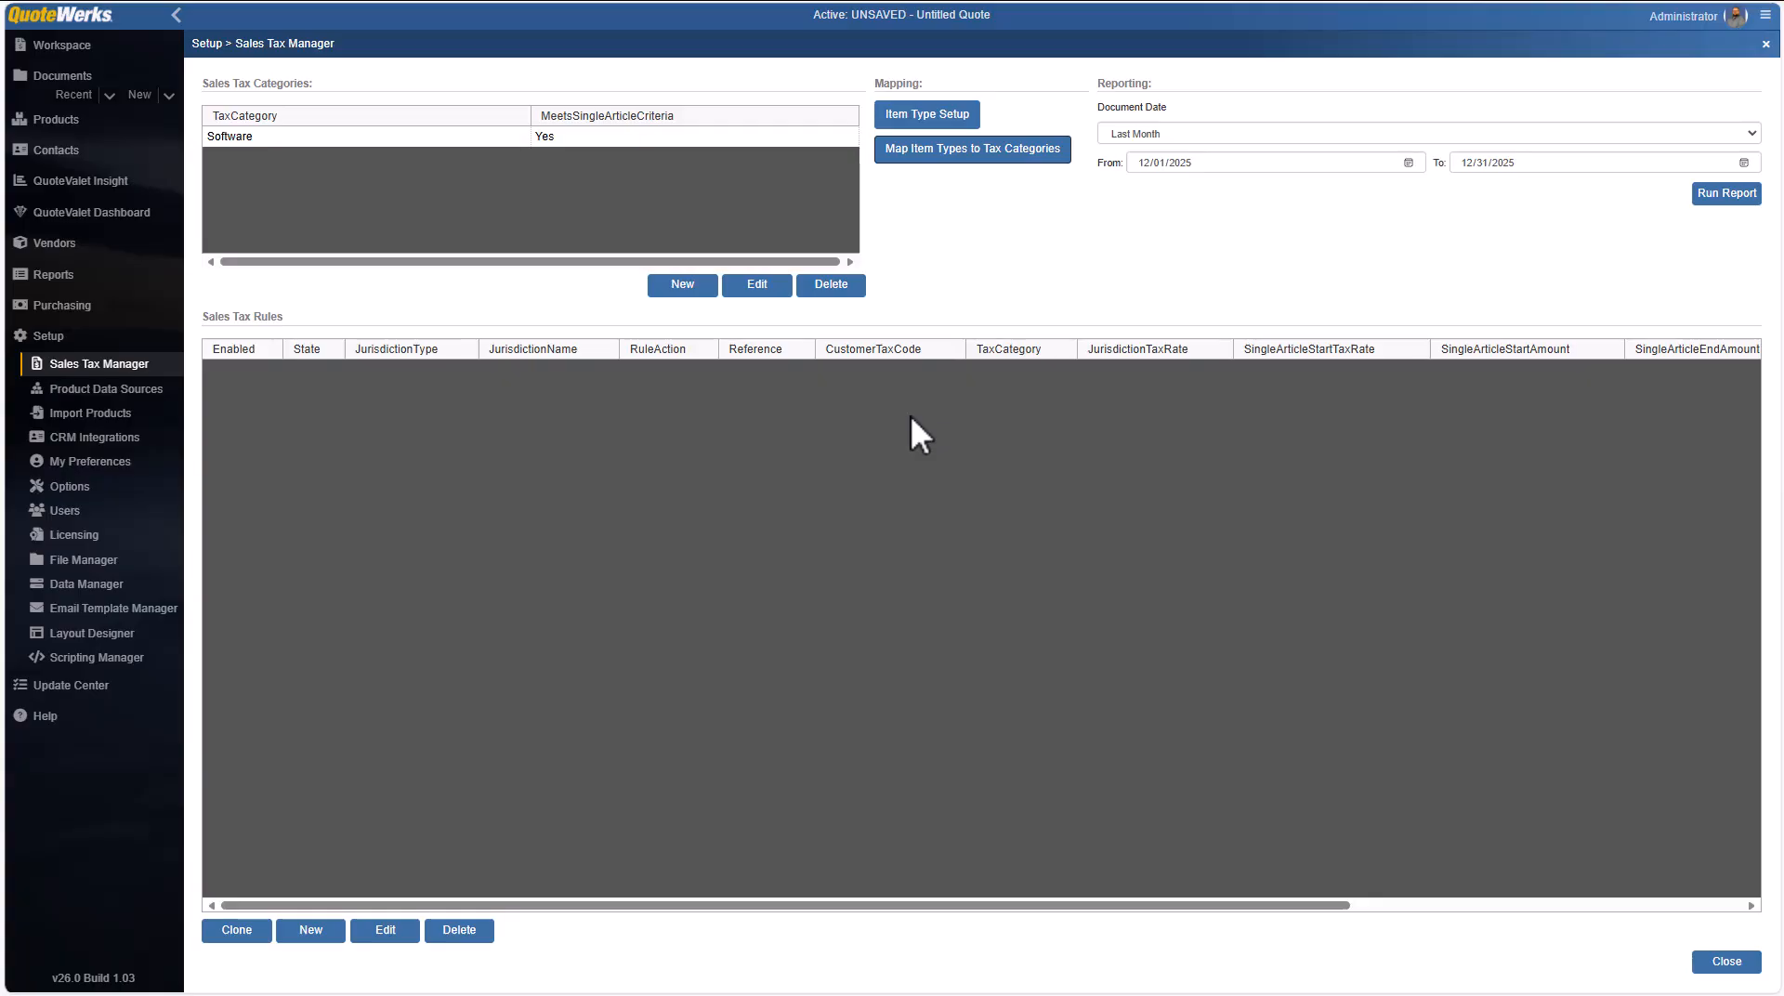
Start a new sales tax rule for state FL with jurisdiction type State and jurisdiction name FL
left_click(316, 931)
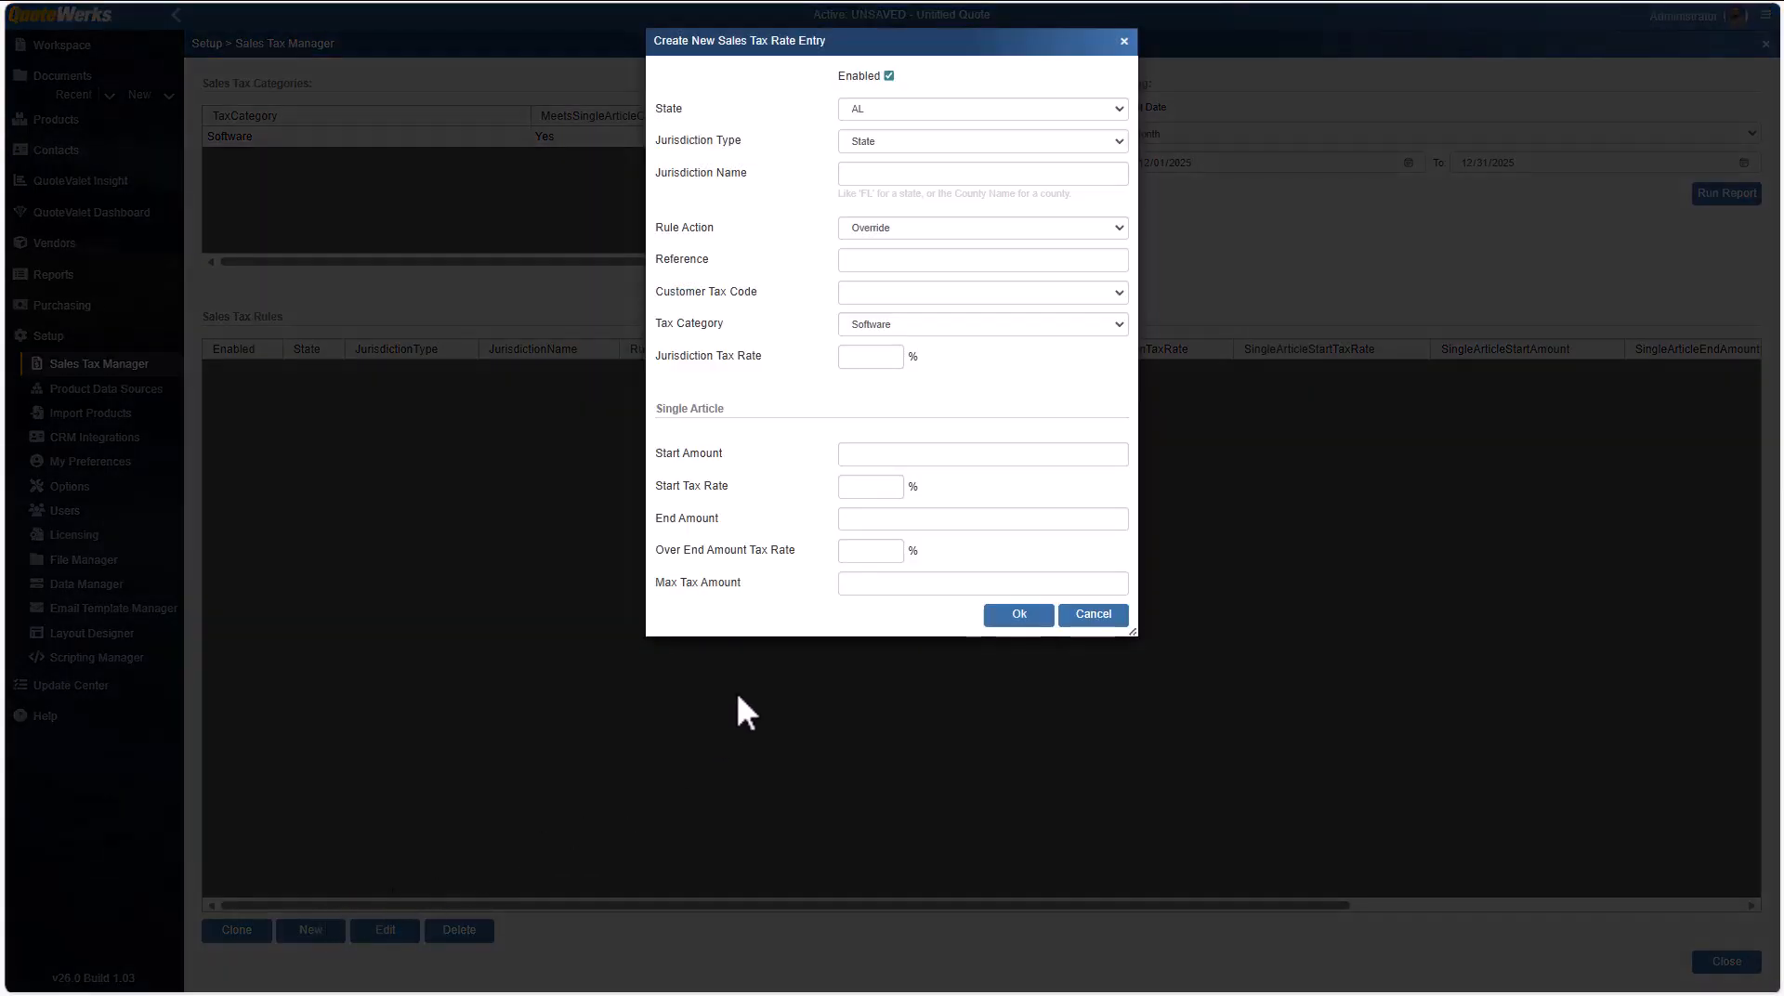
left_click(1120, 109)
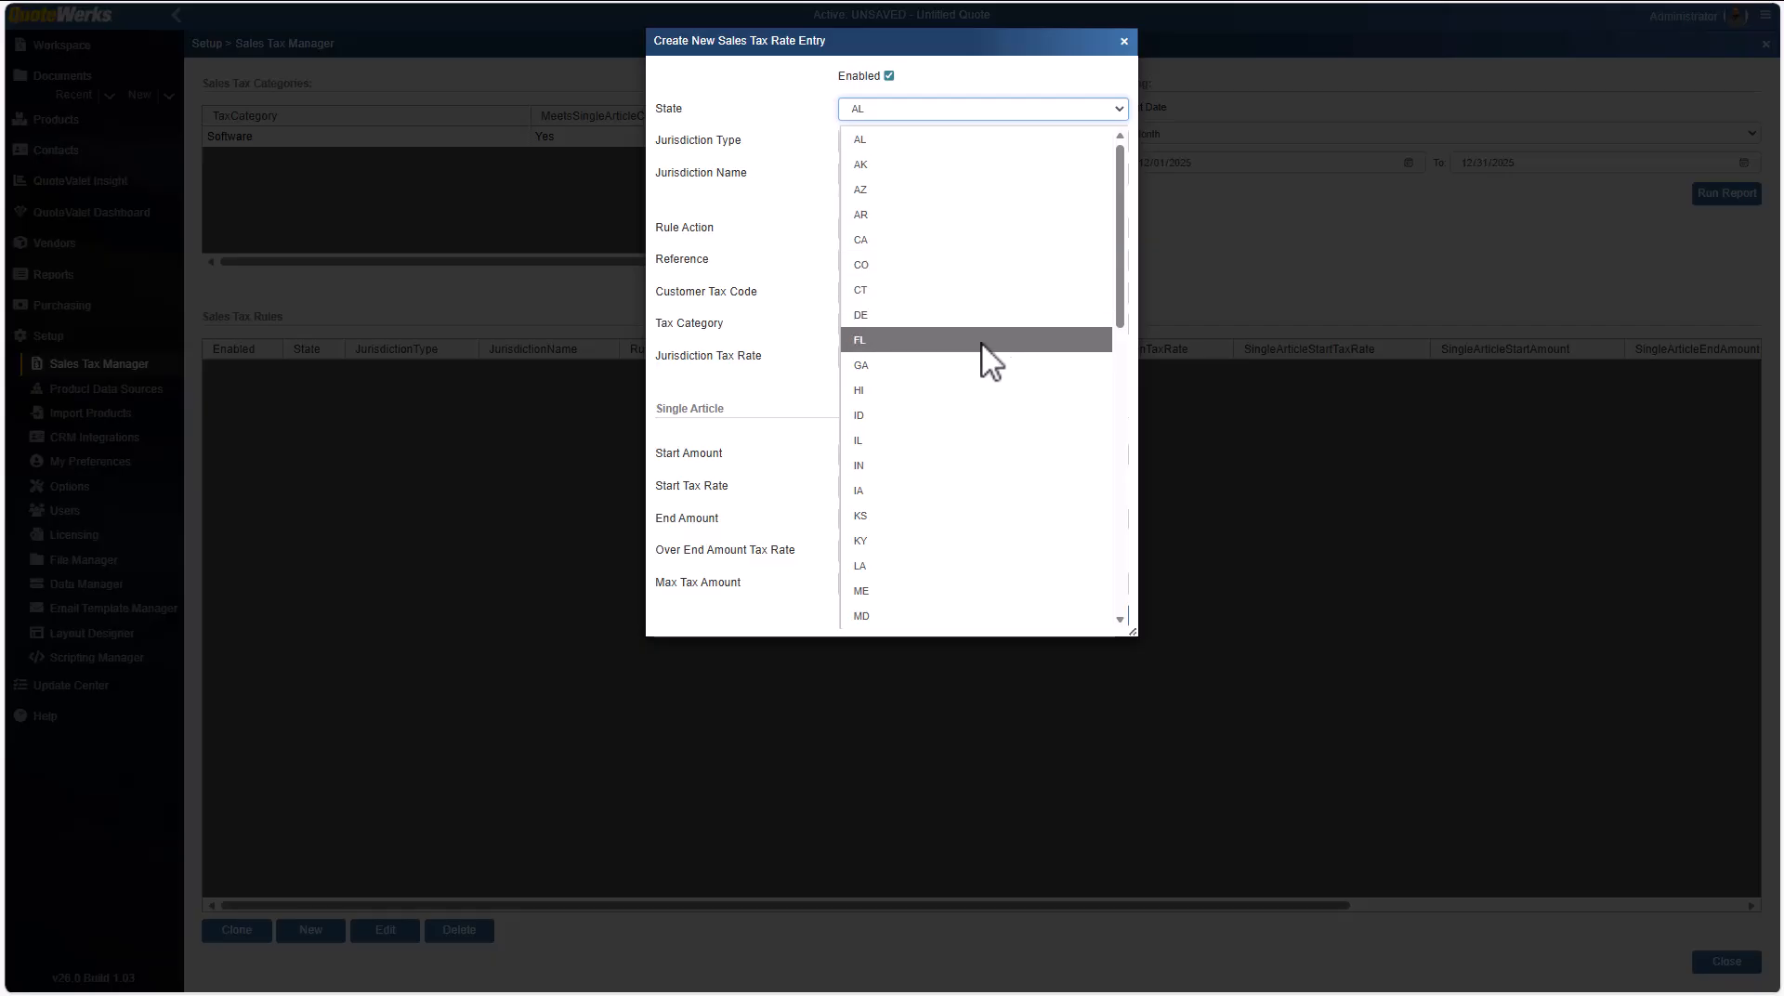
left_click(989, 361)
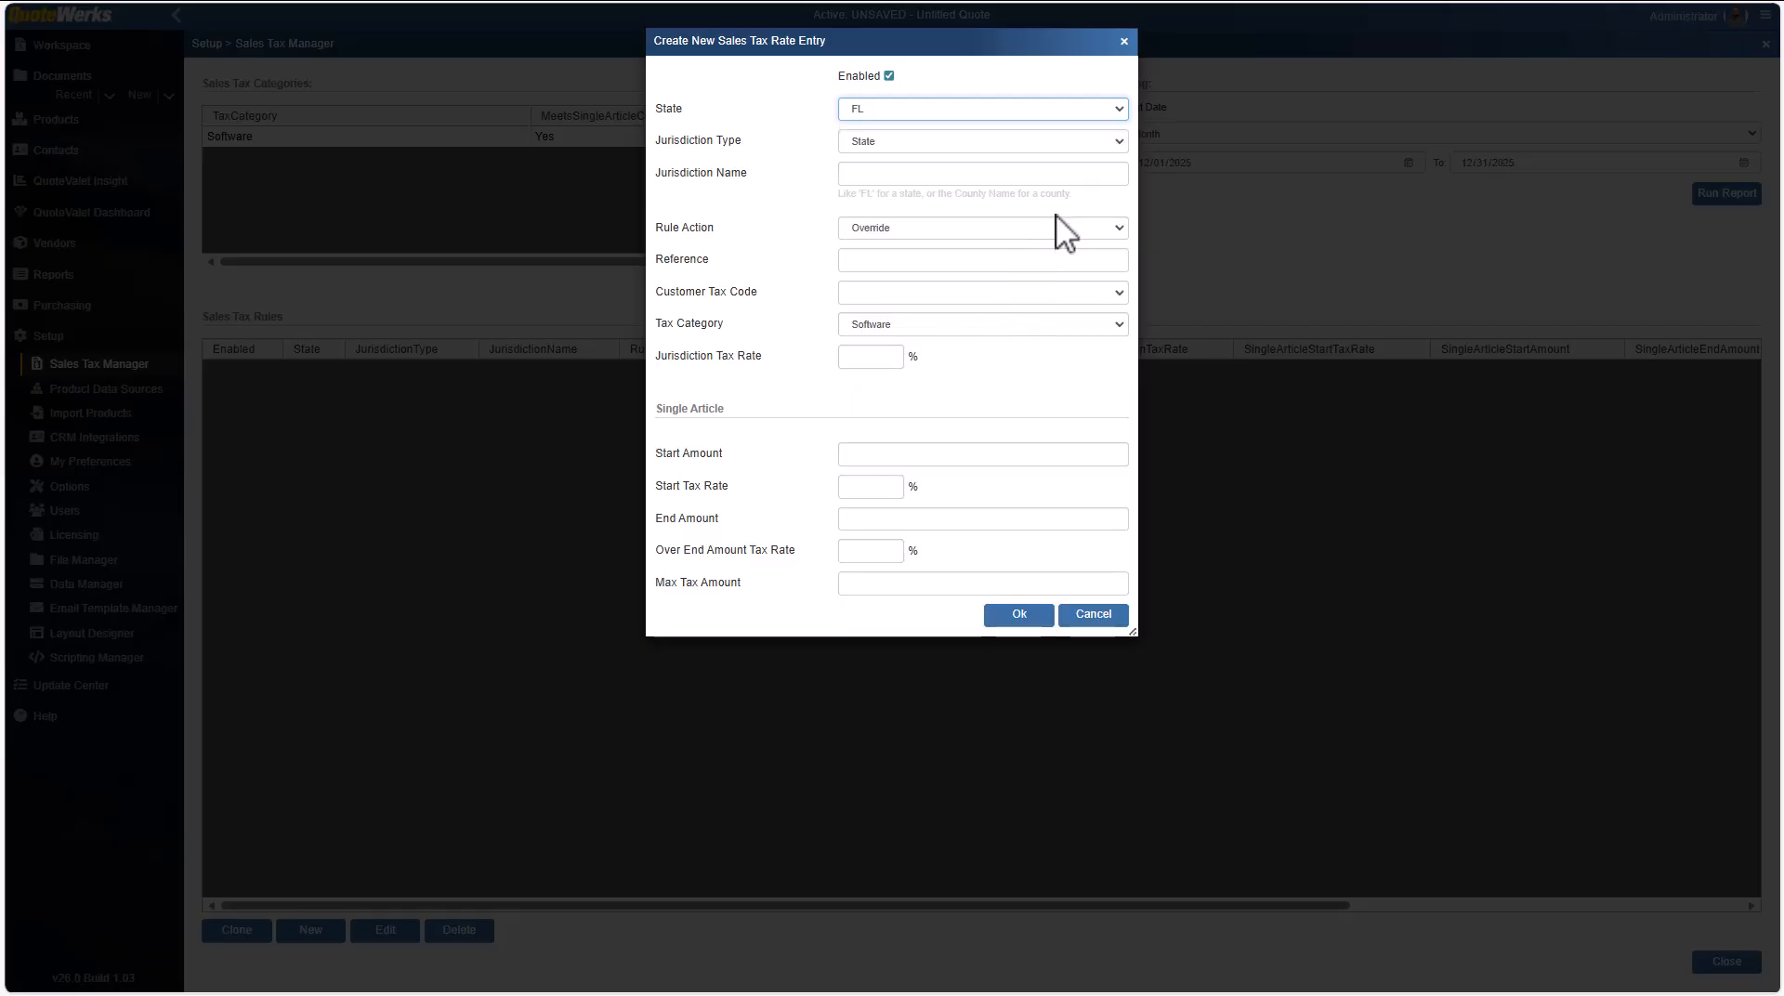
left_click(1119, 141)
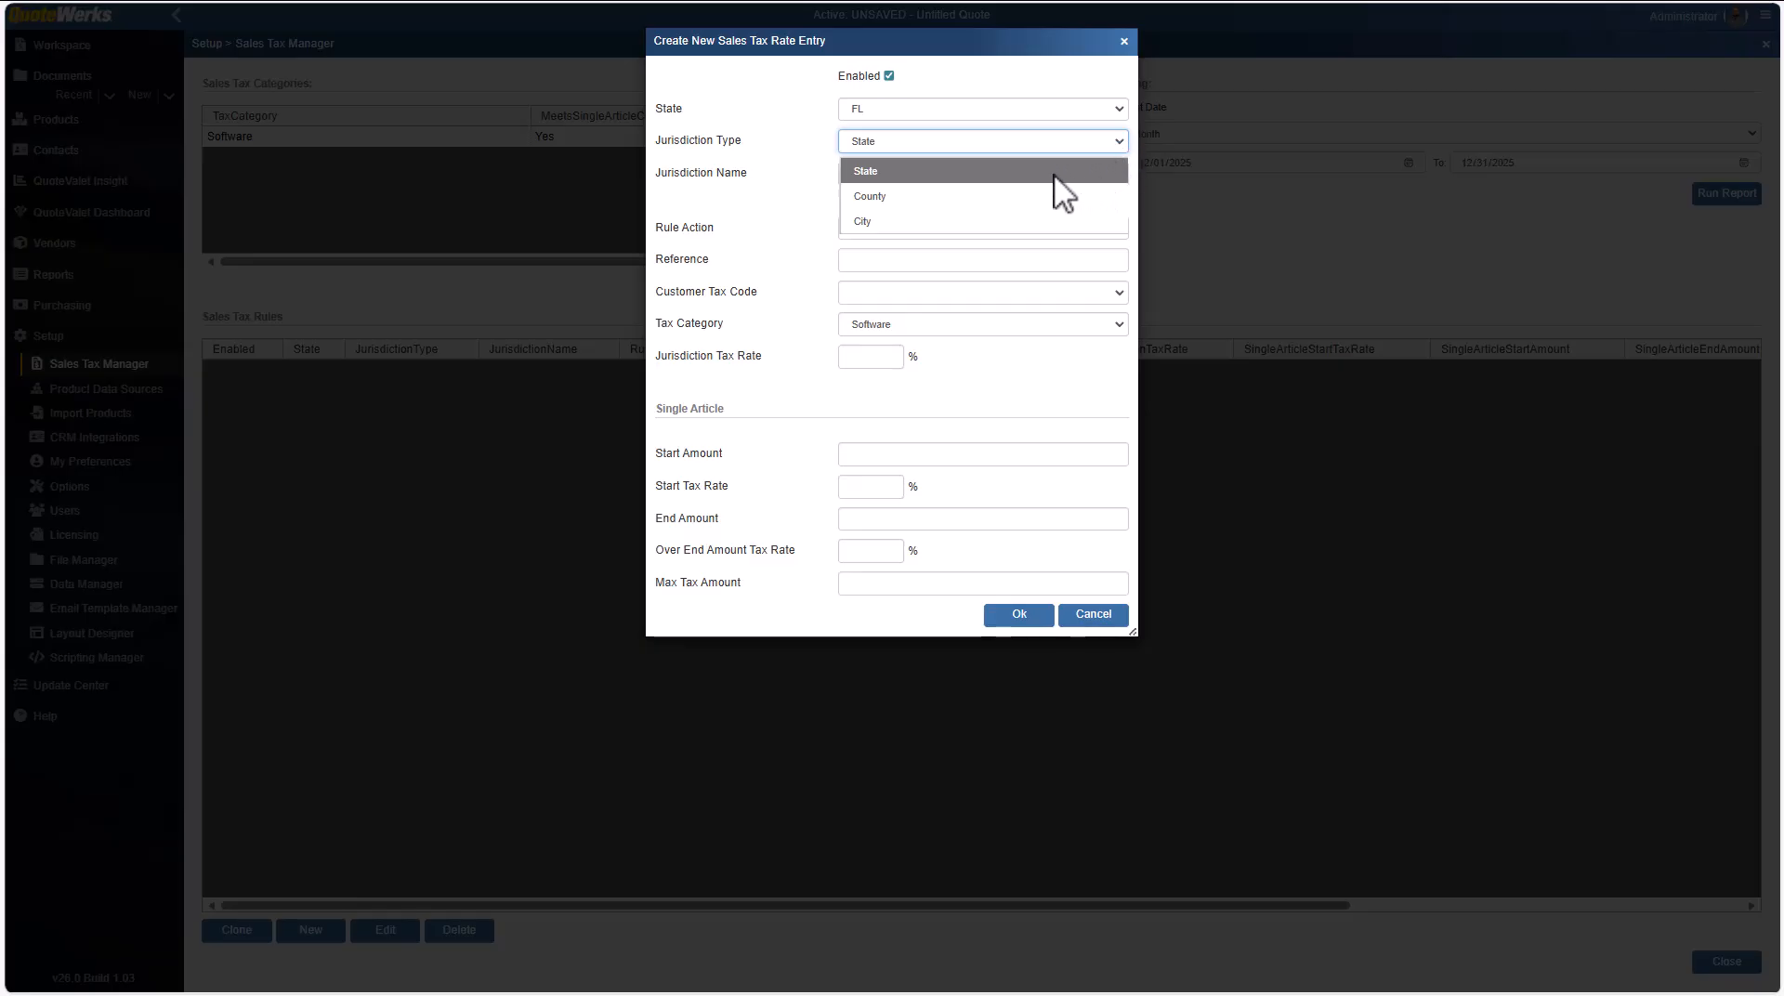
left_click(863, 174)
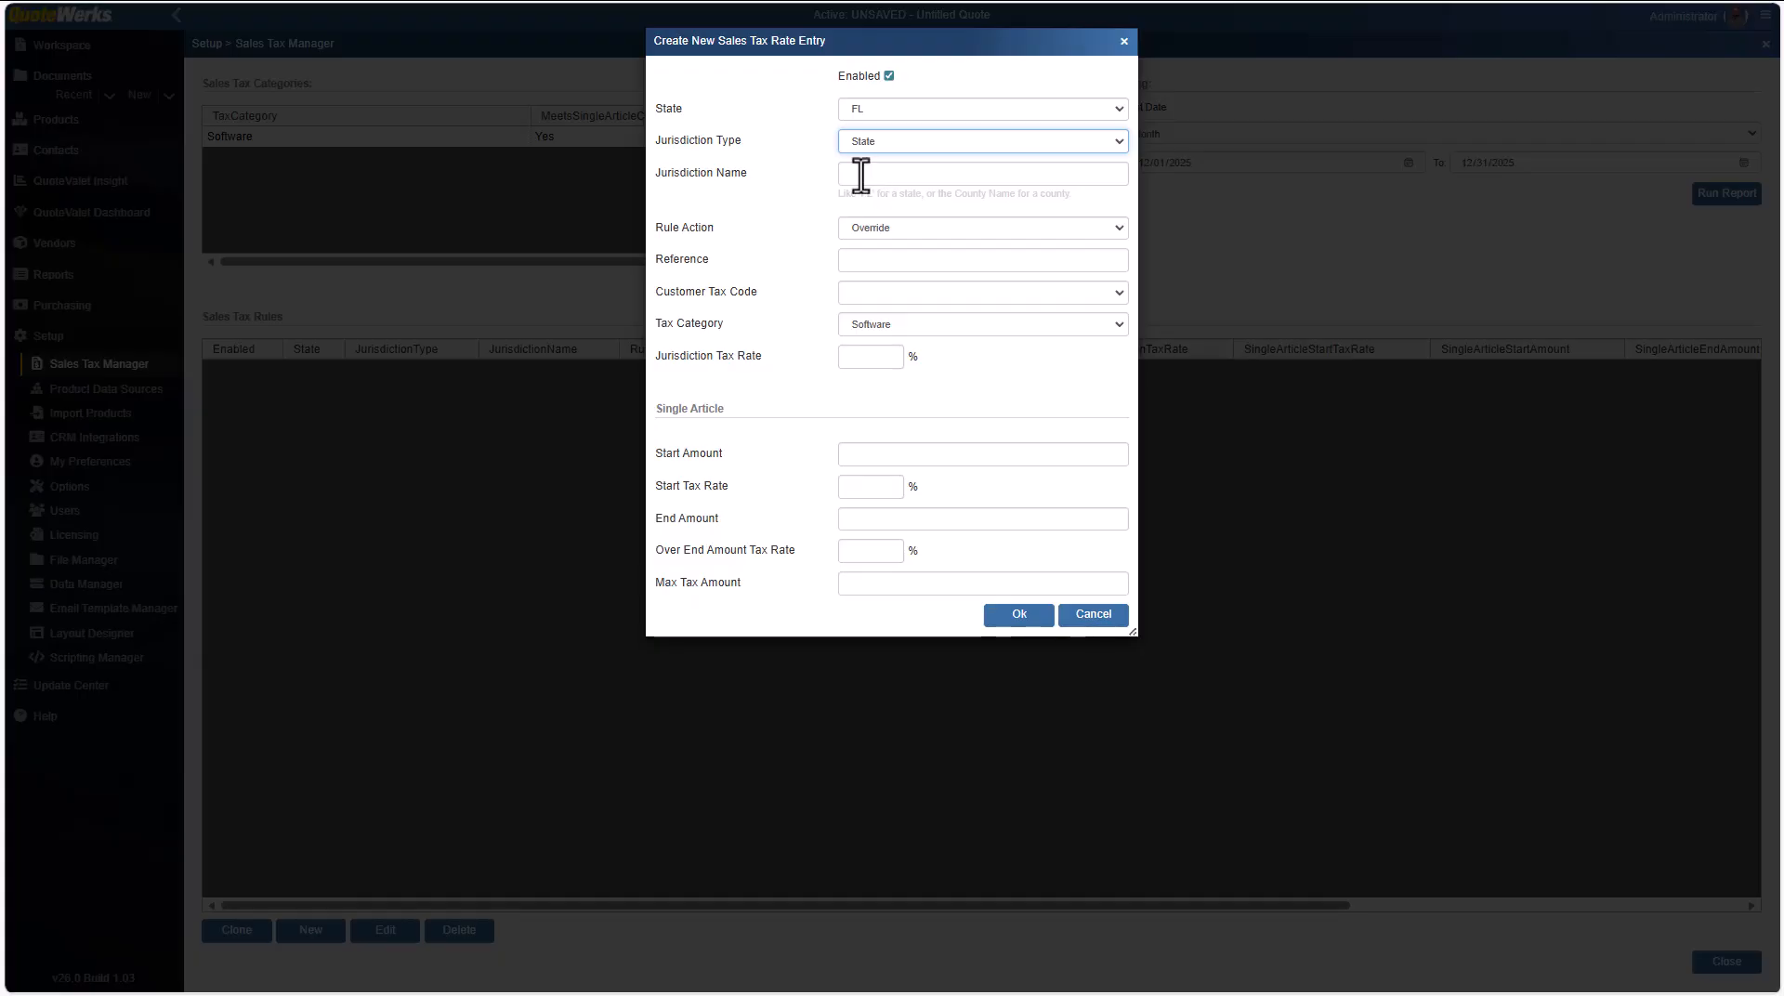
left_click(855, 175)
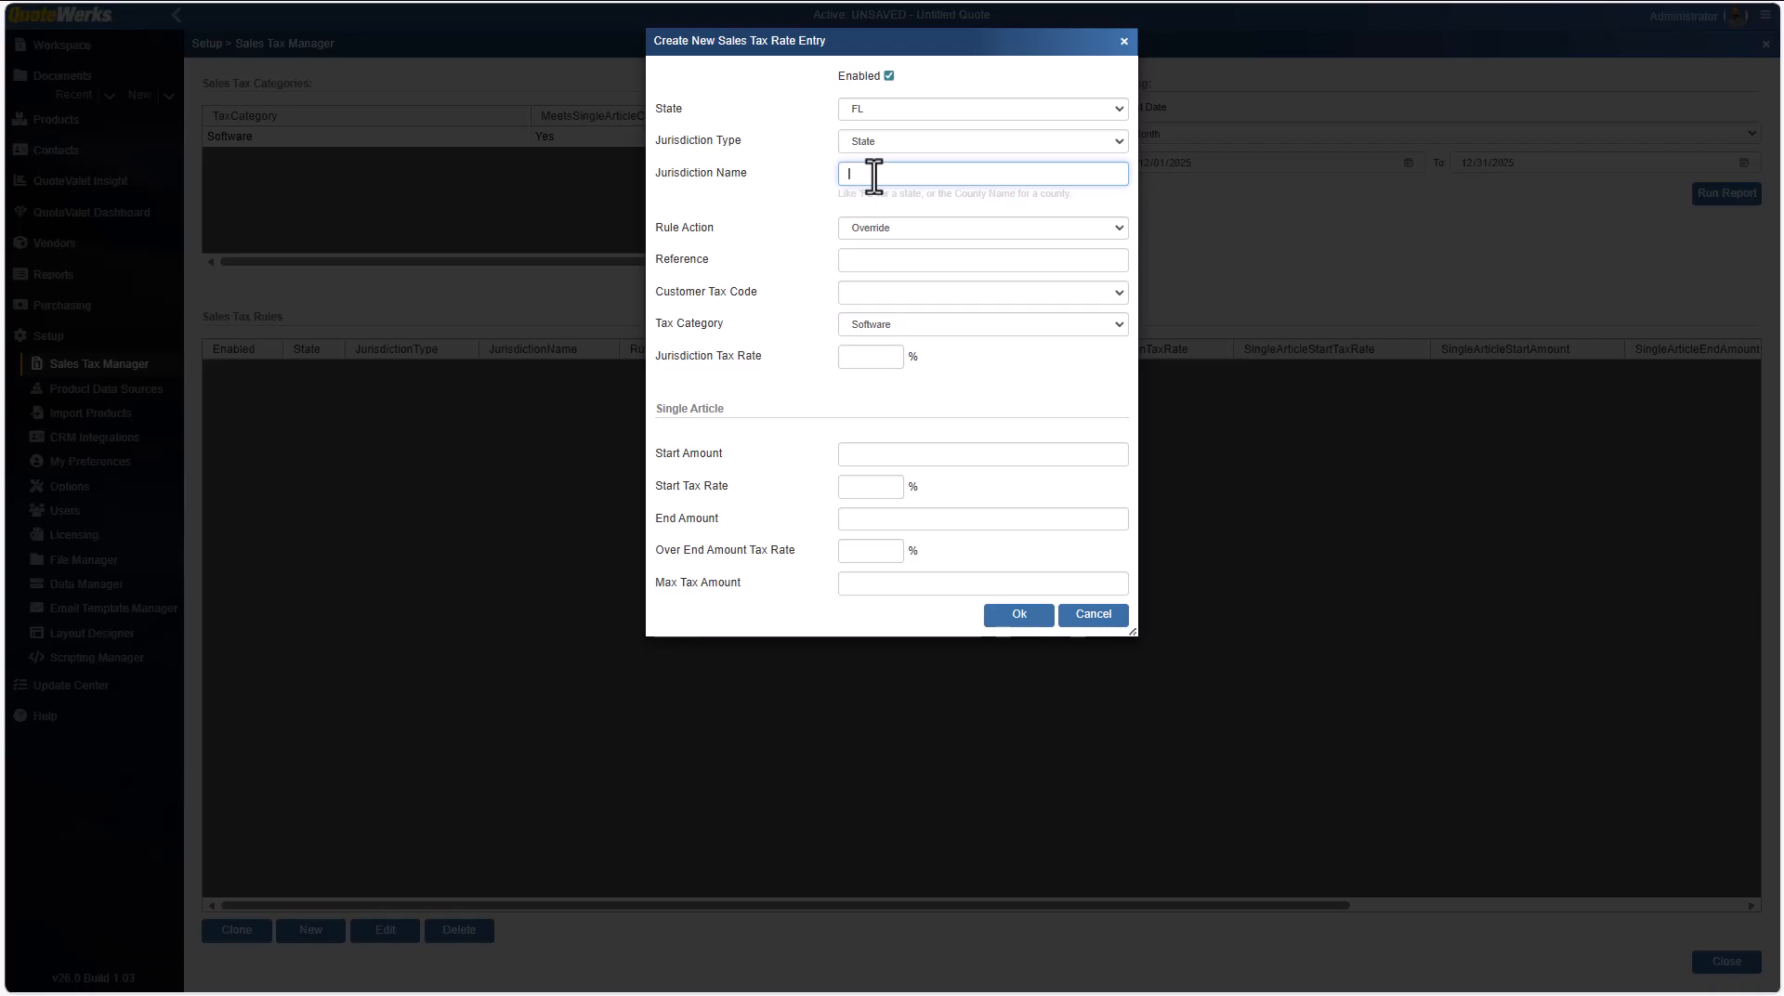
type("FL")
Choose Override as the rule action and enter FL Override as the rule's reference
left_click(1119, 229)
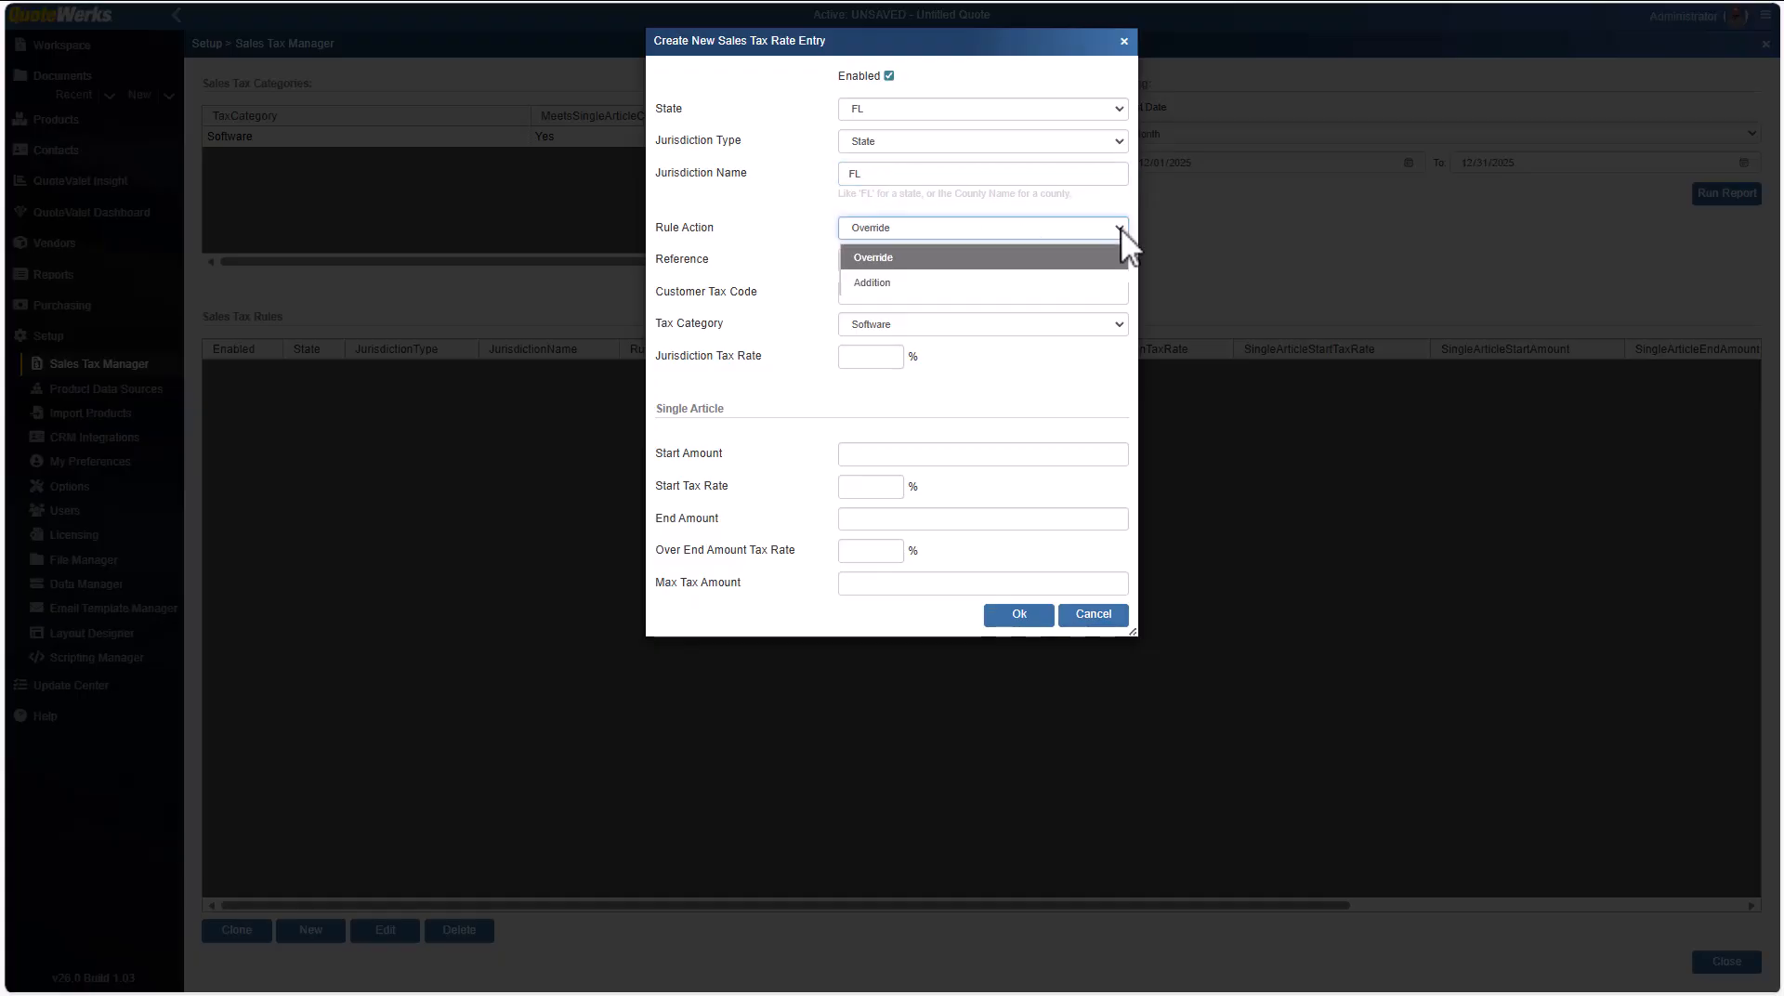
left_click(1068, 266)
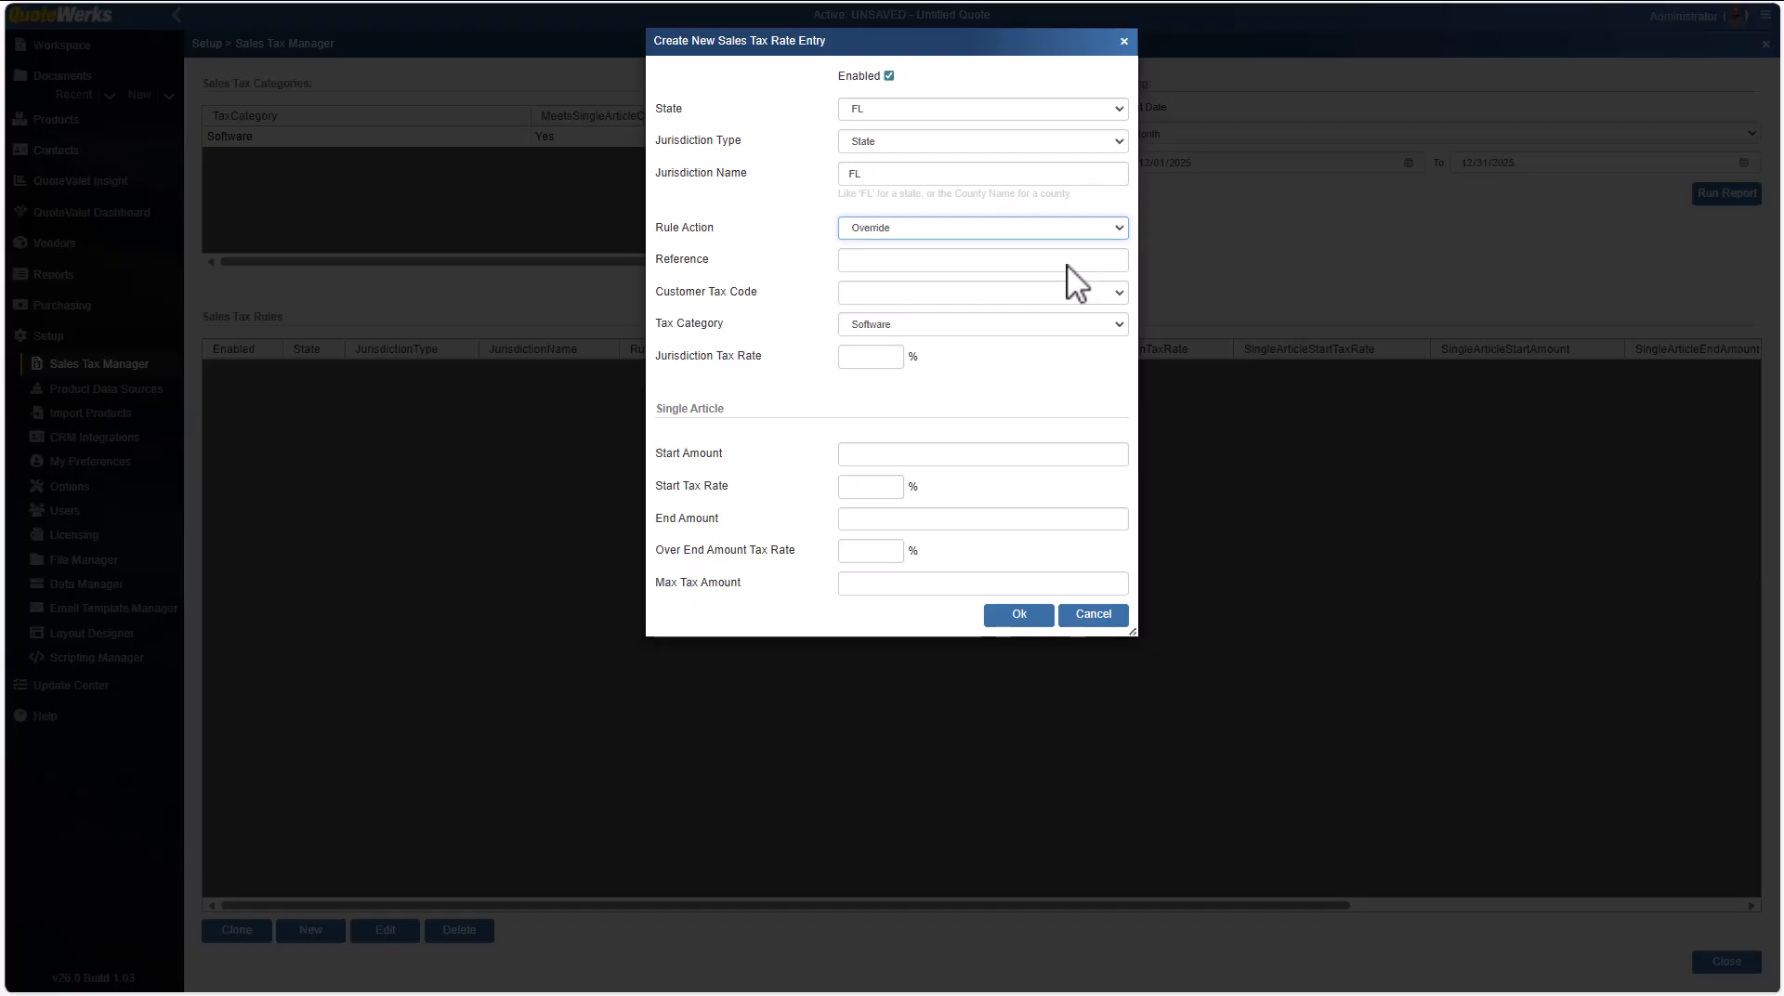
left_click(1065, 264)
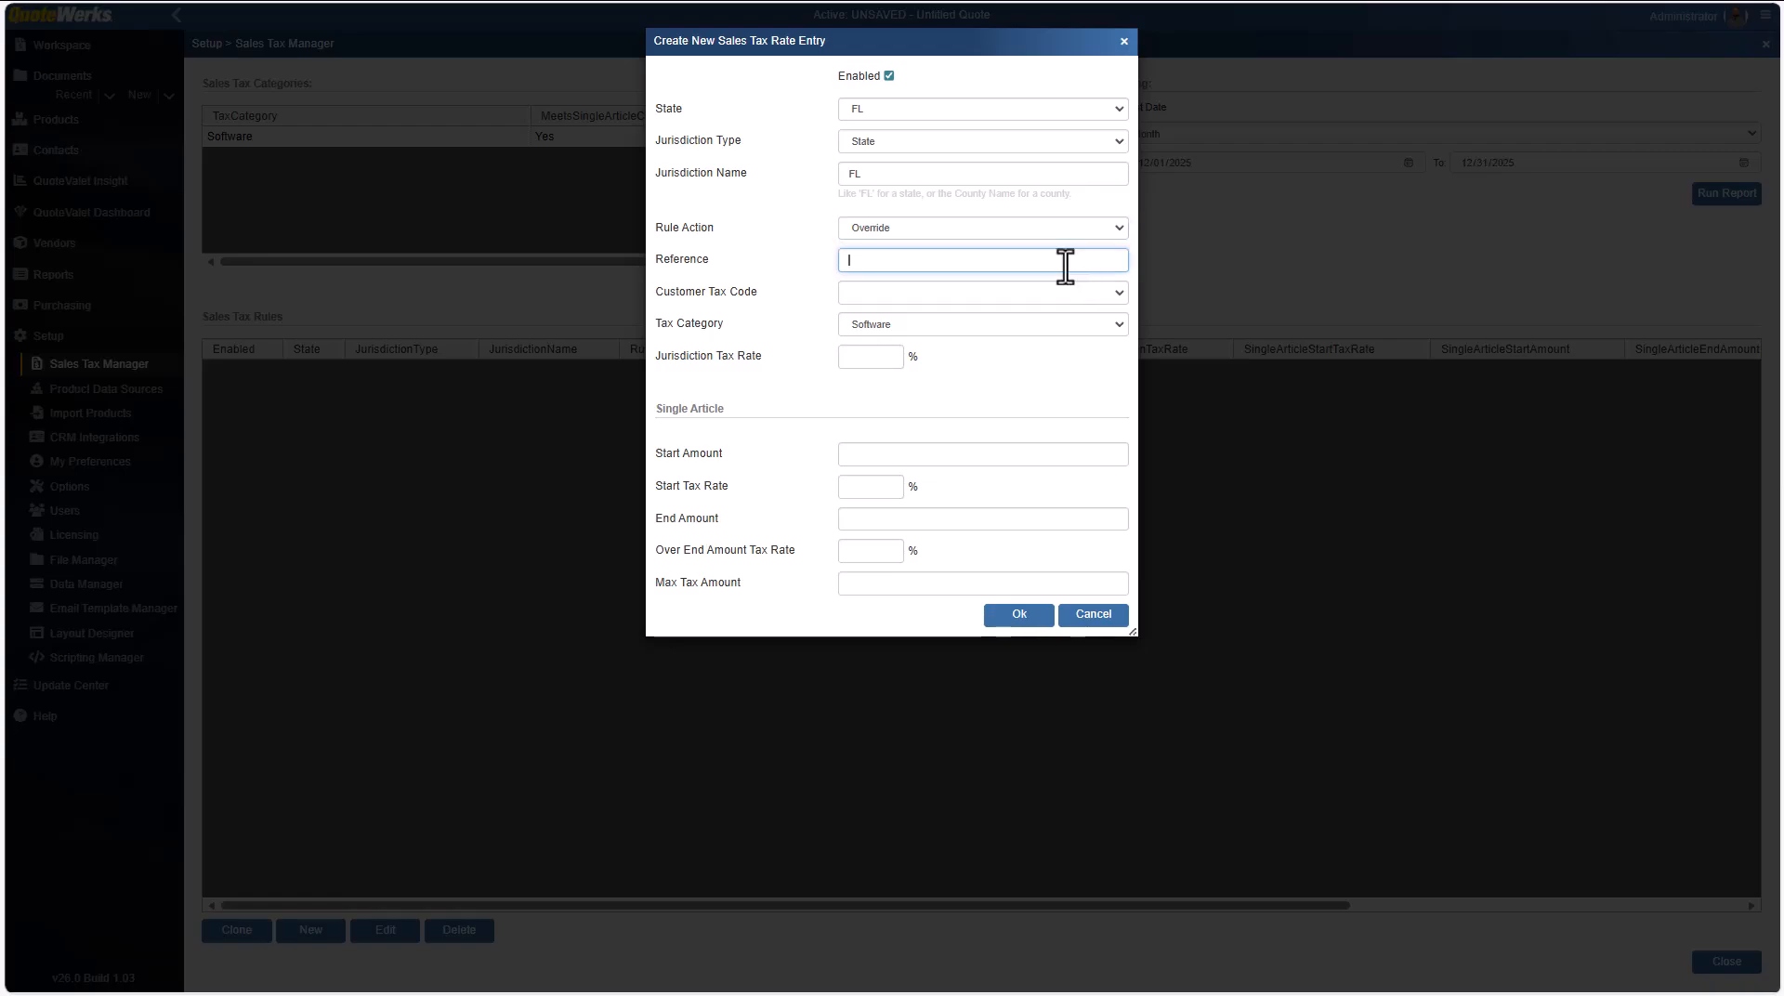
type("FL Override")
Leave the rule's customer tax code blank and apply it to the Software tax category at a 5% jurisdiction tax rate
left_click(1117, 292)
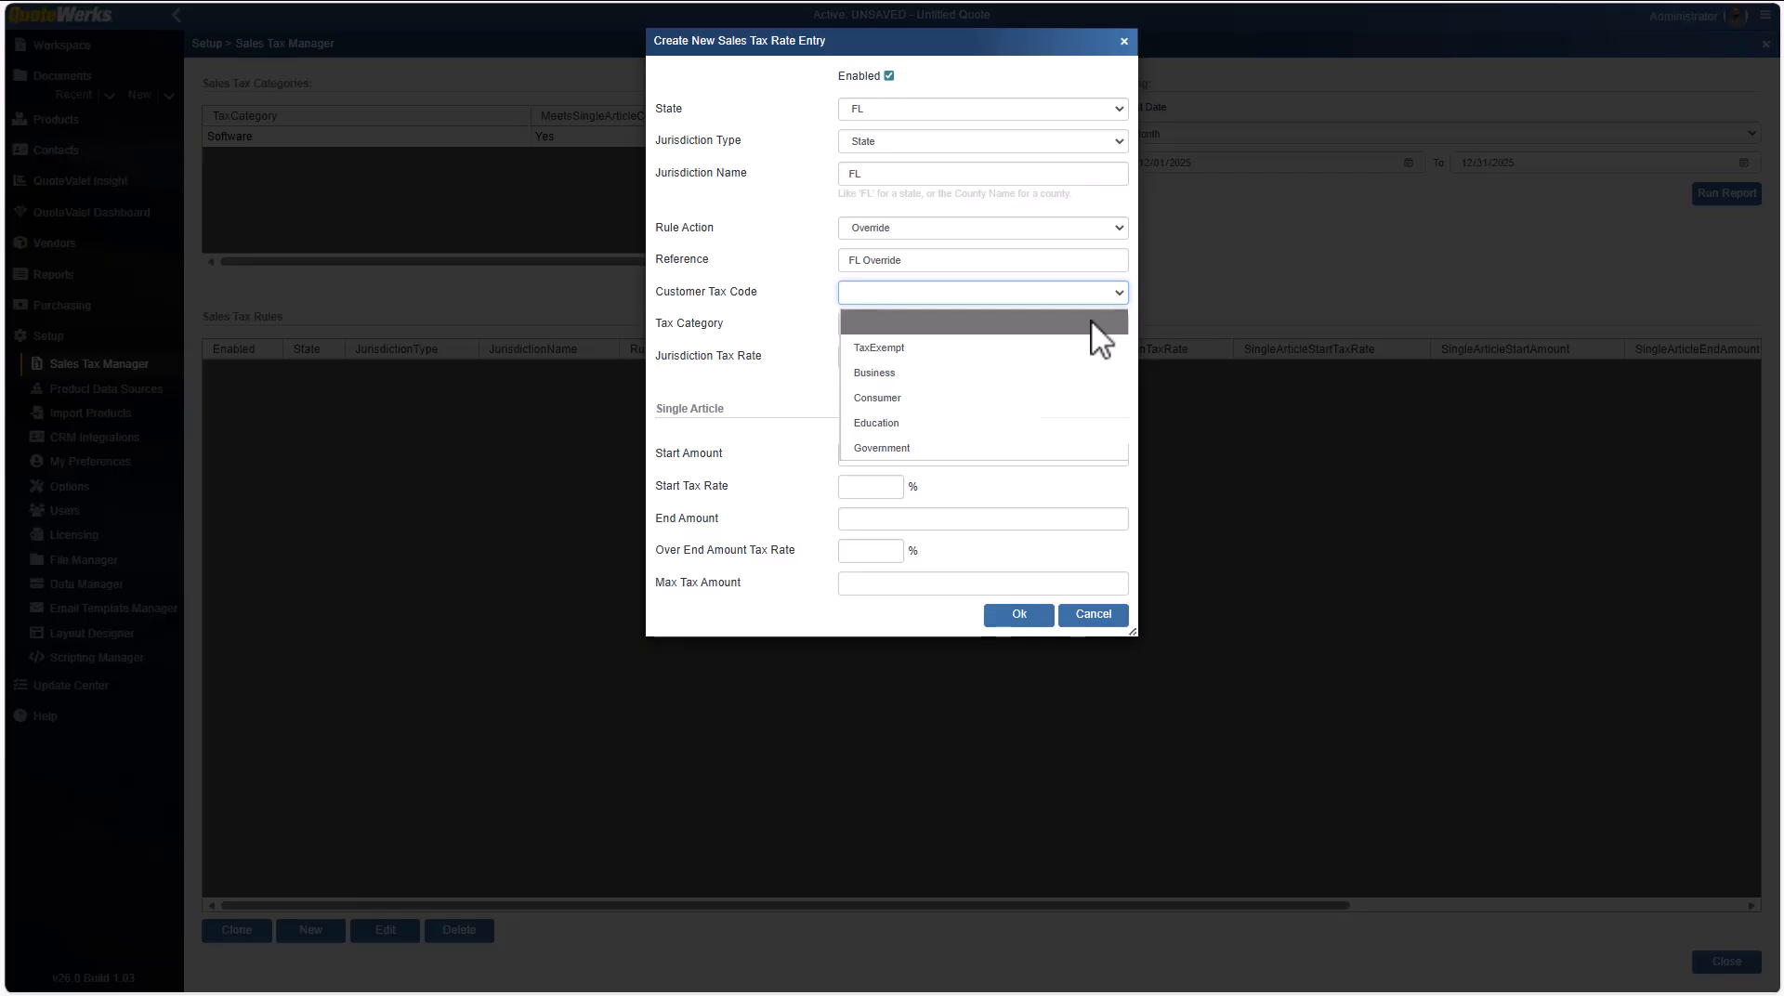
left_click(1093, 323)
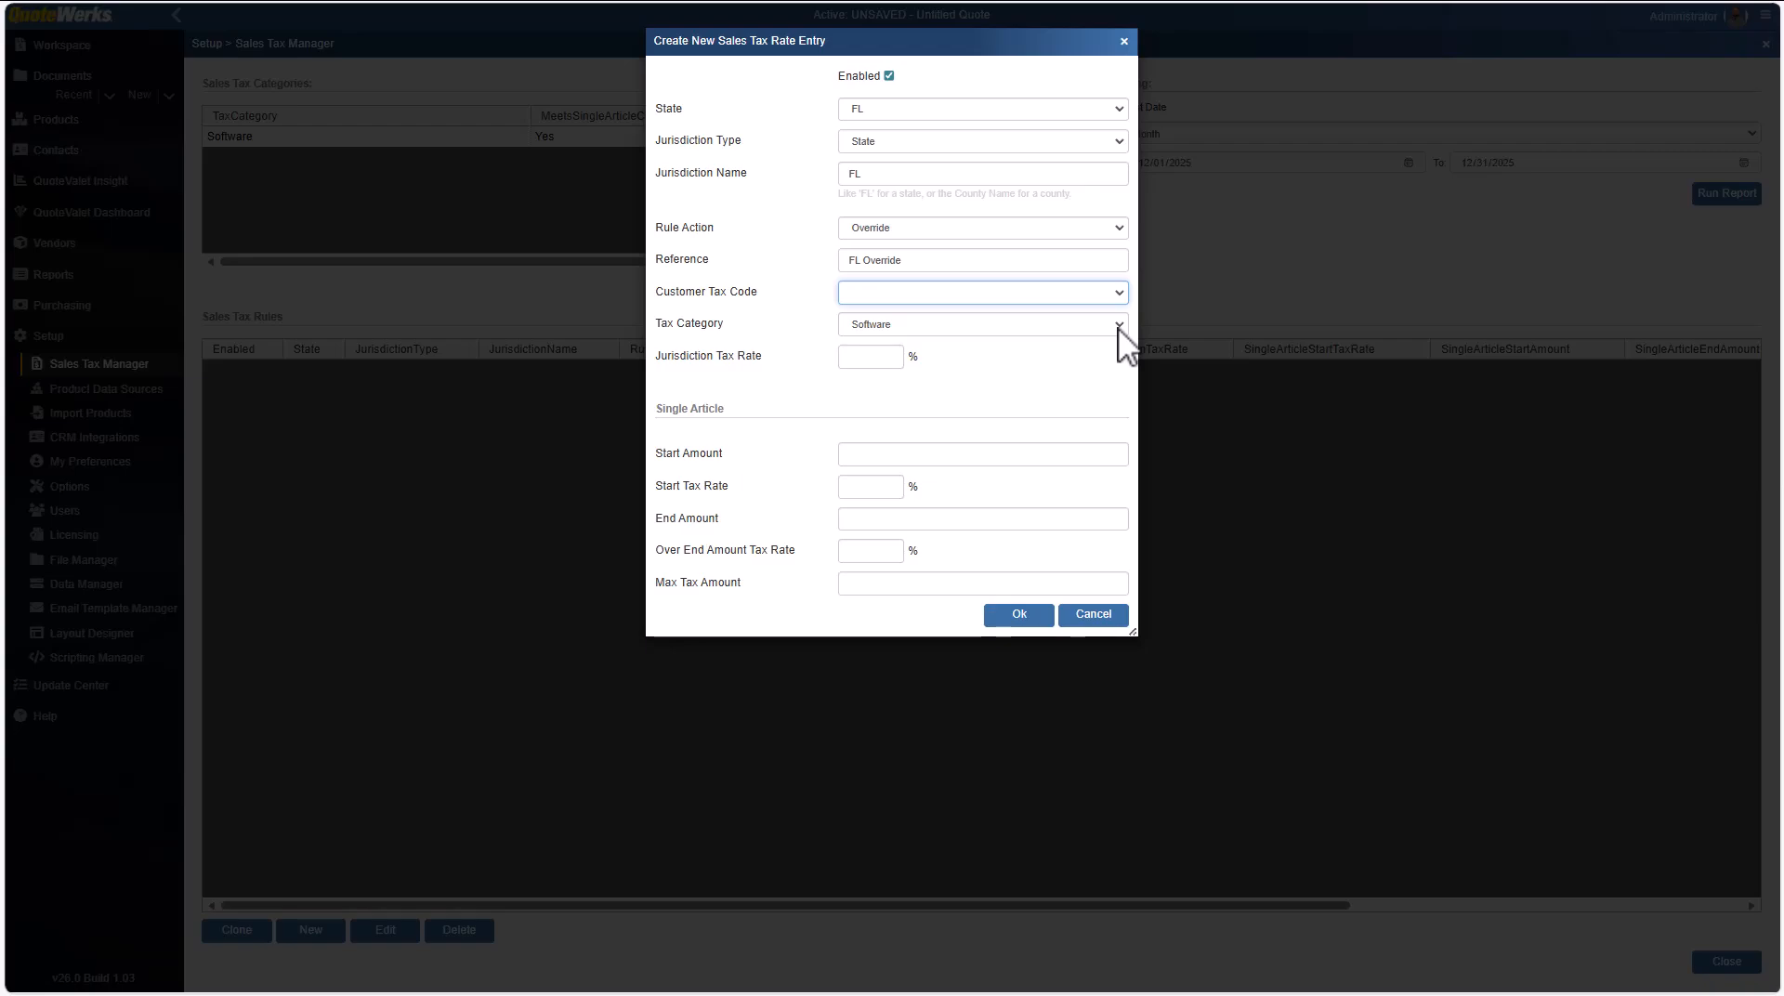
left_click(1118, 325)
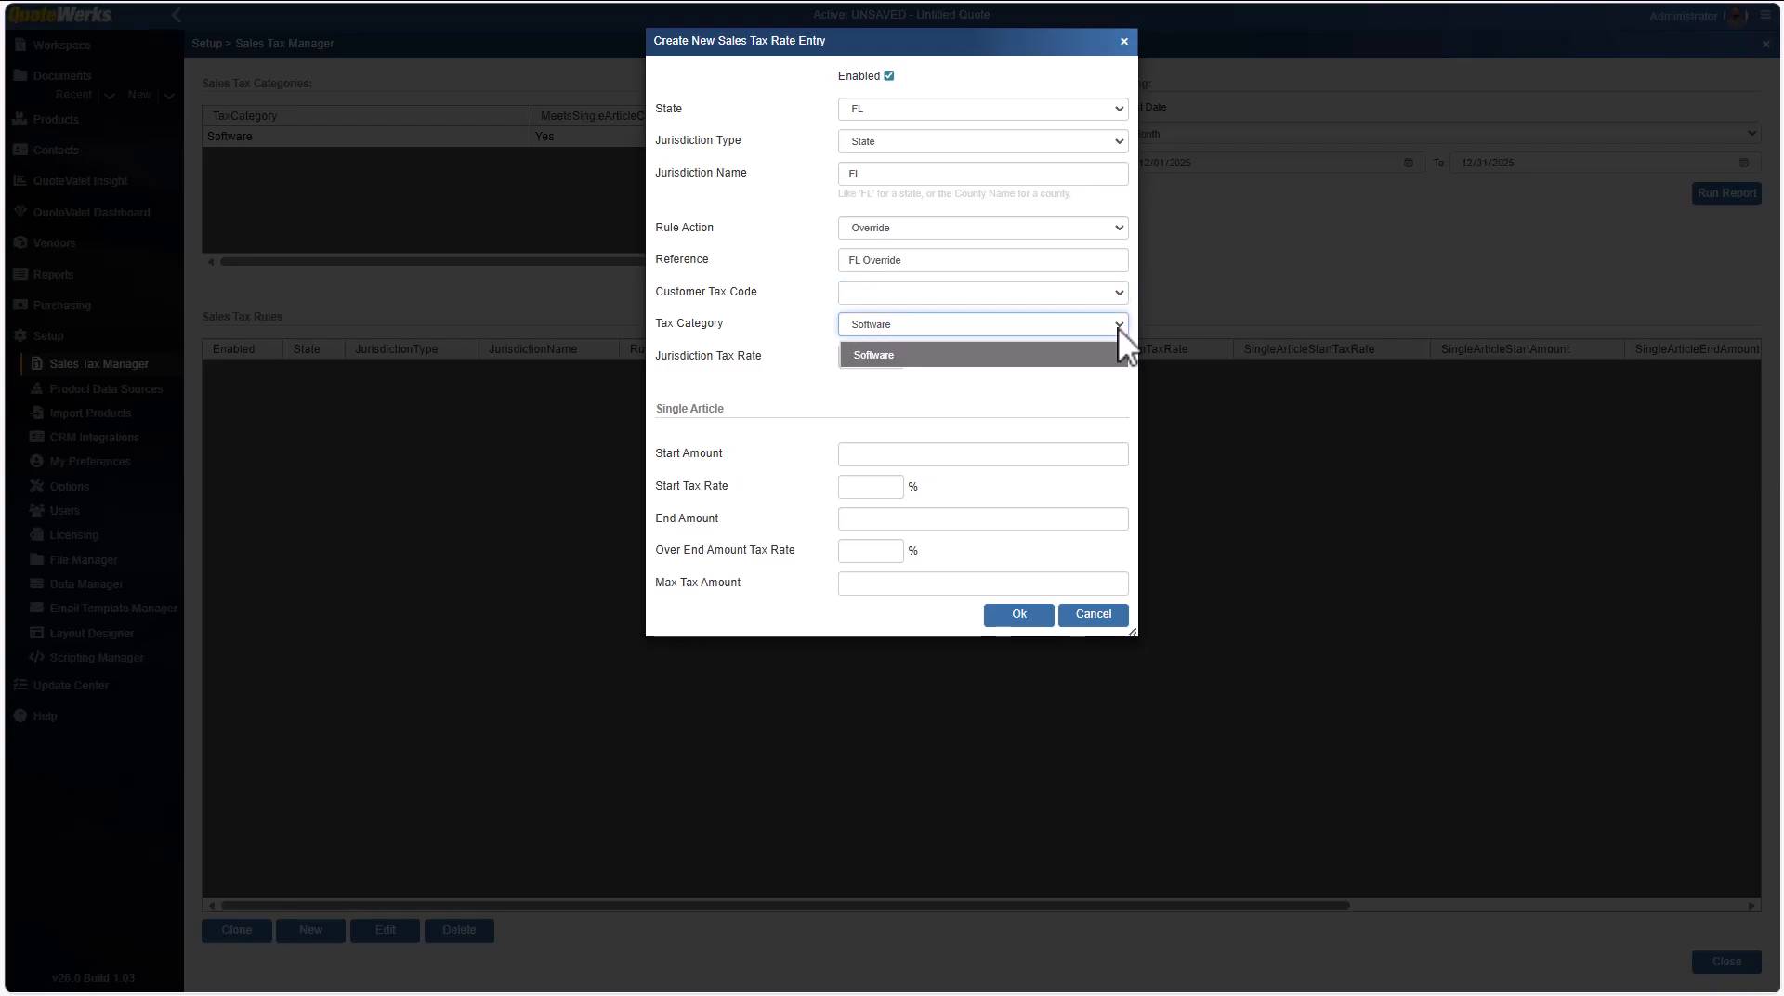
left_click(901, 356)
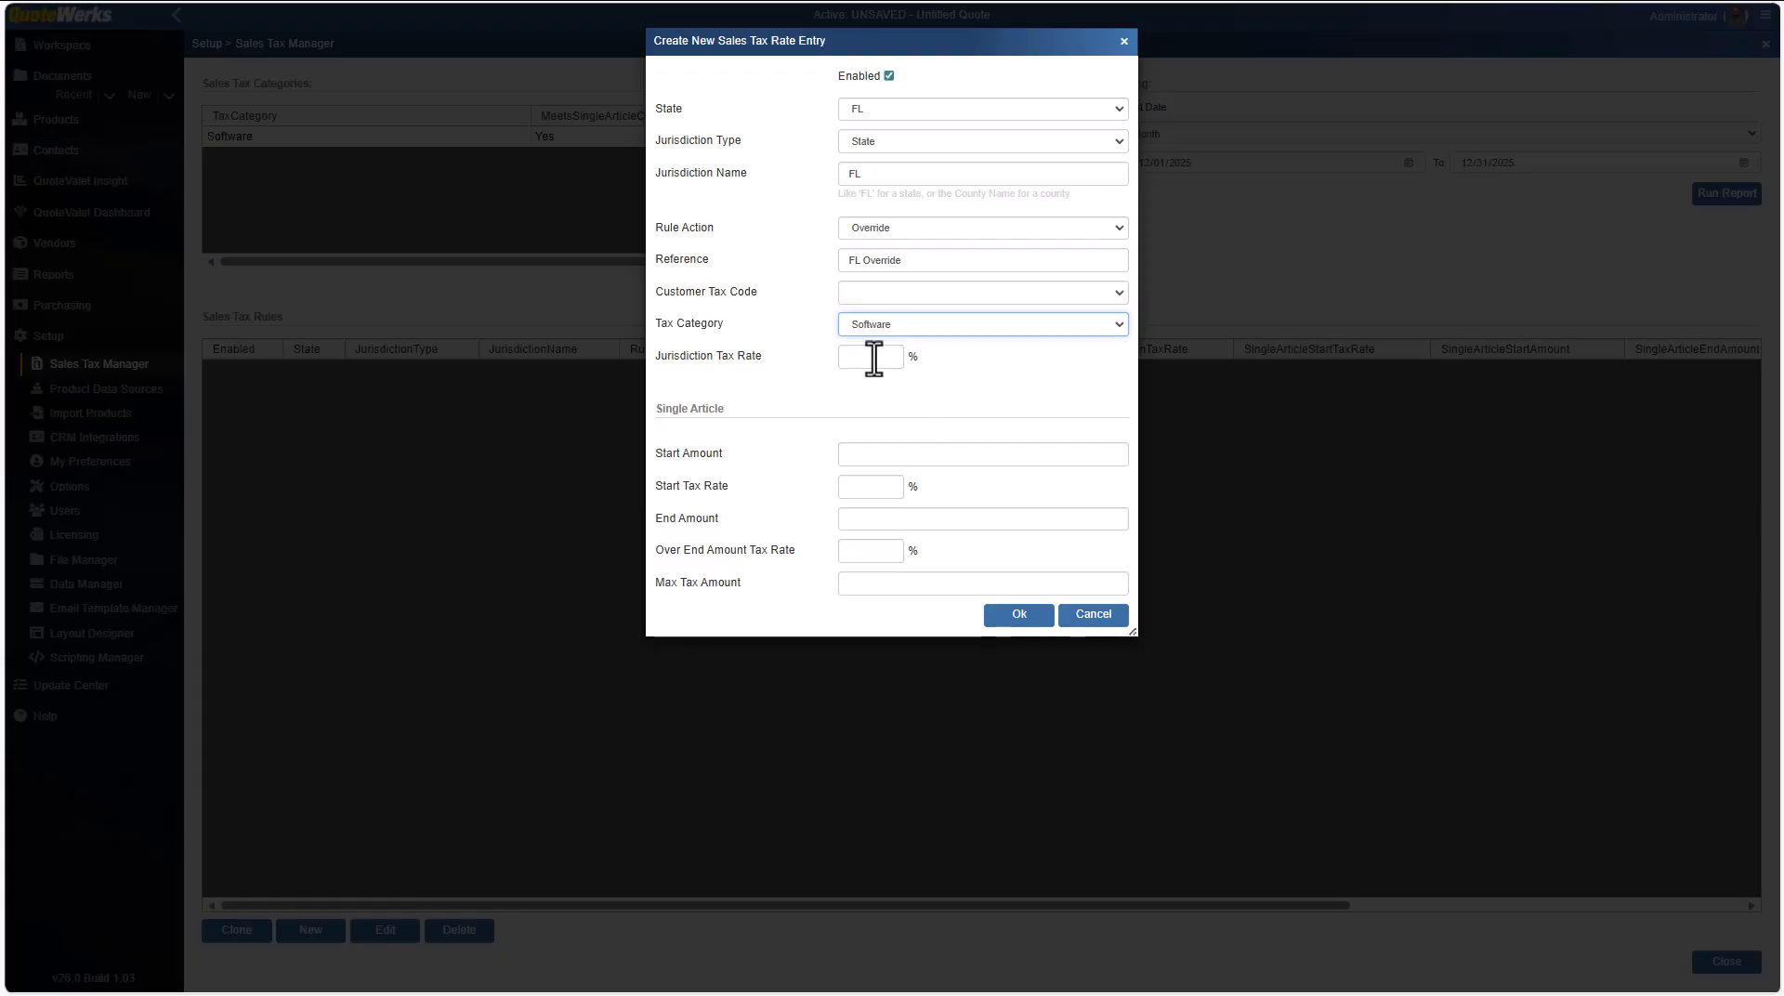
left_click(874, 359)
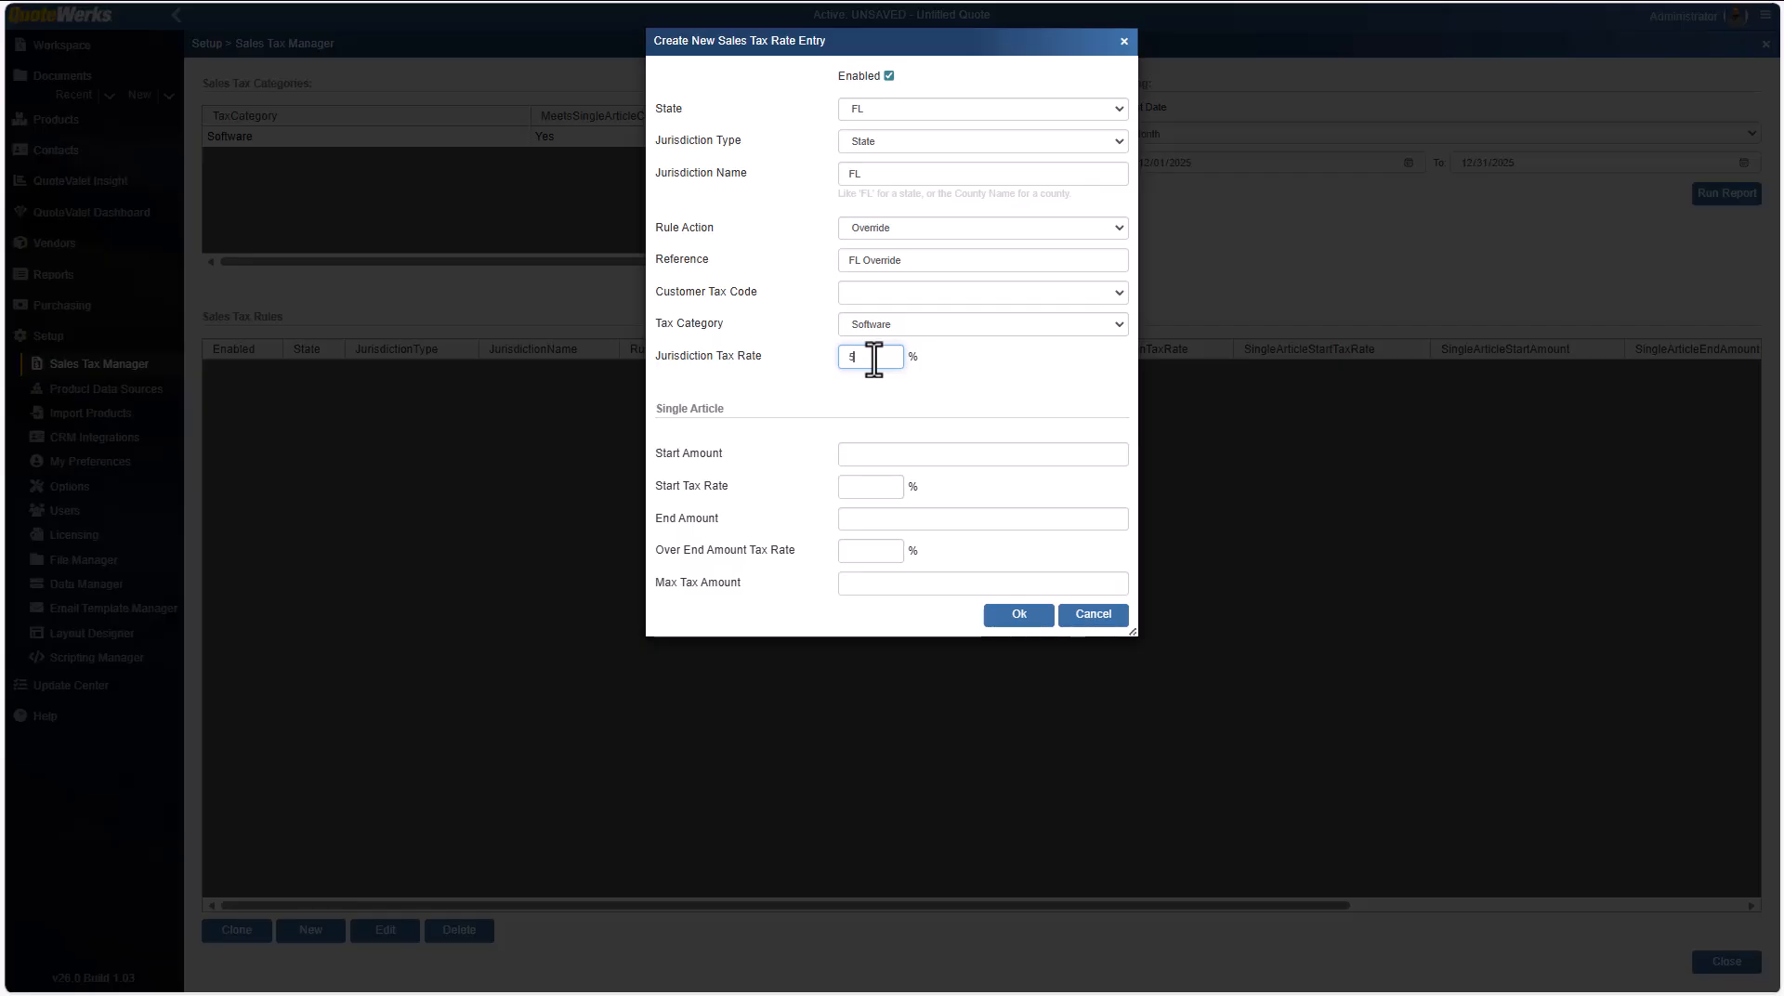
Save the rule with single article start amount 0, start tax rate 5%, end amount 3000, over end amount tax rate 1% and max tax amount 5000
left_click(864, 456)
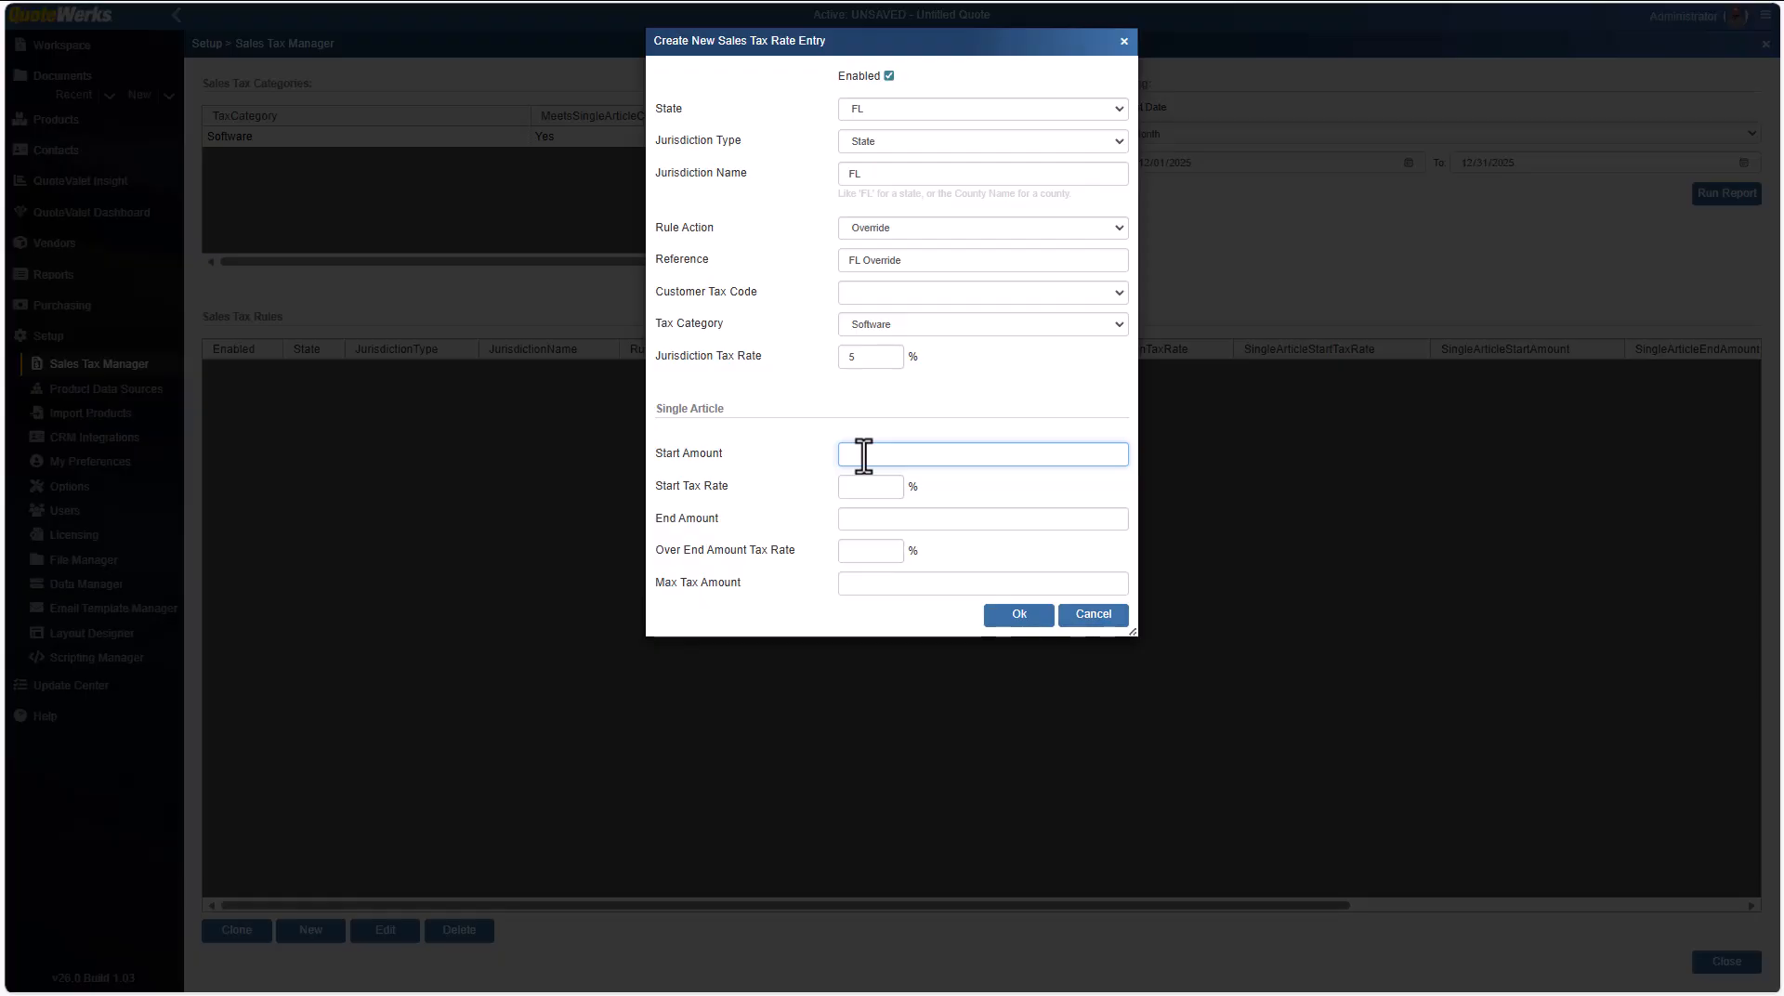
type("0")
key("Tab")
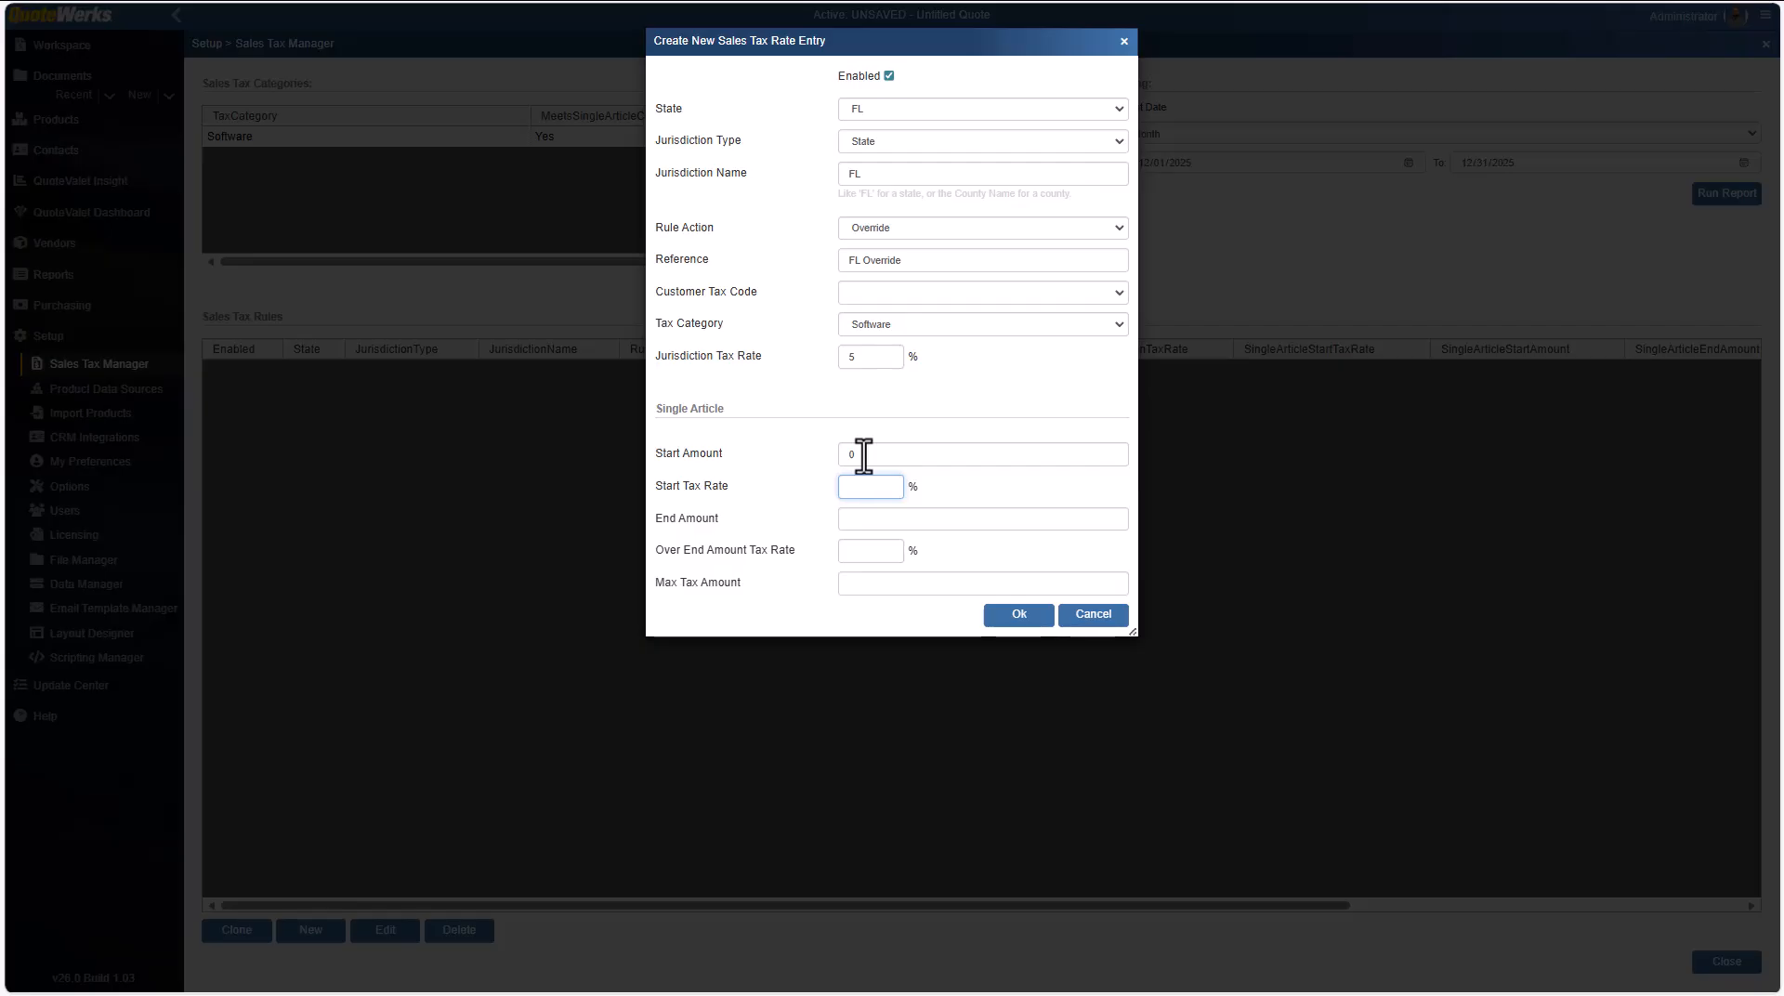
key("Tab")
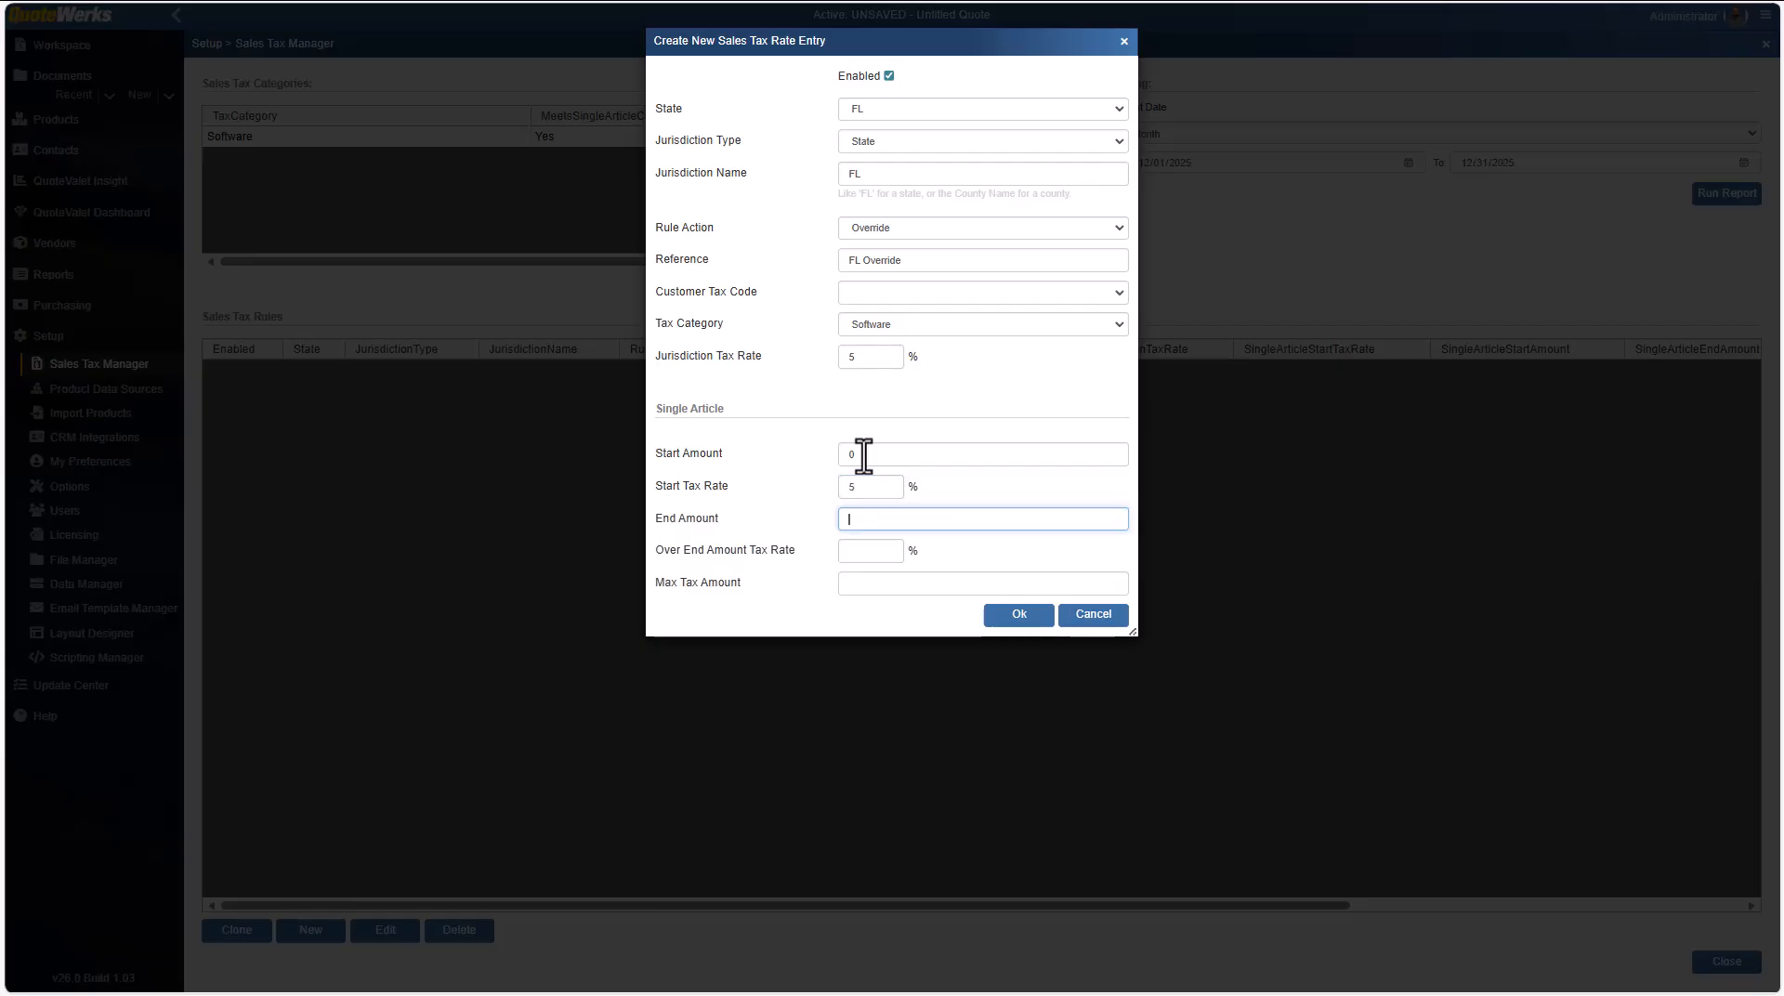
type("3000")
key("Tab")
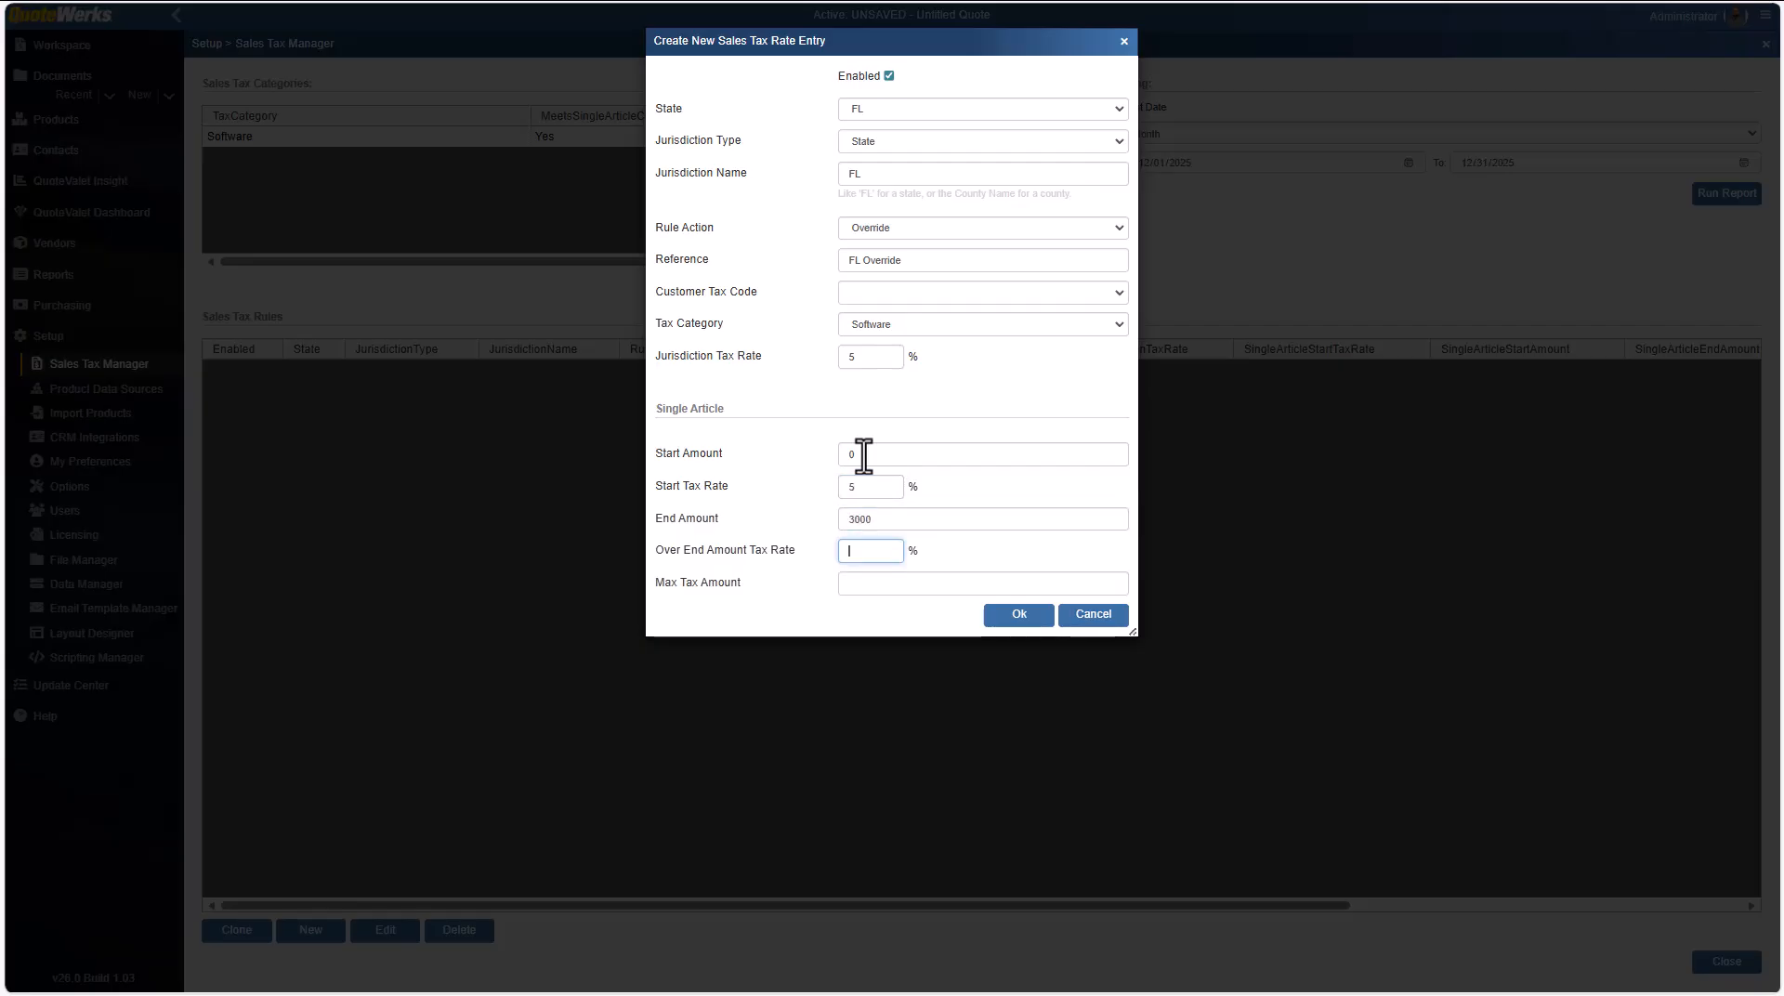
type("1")
key("Tab")
type("5000")
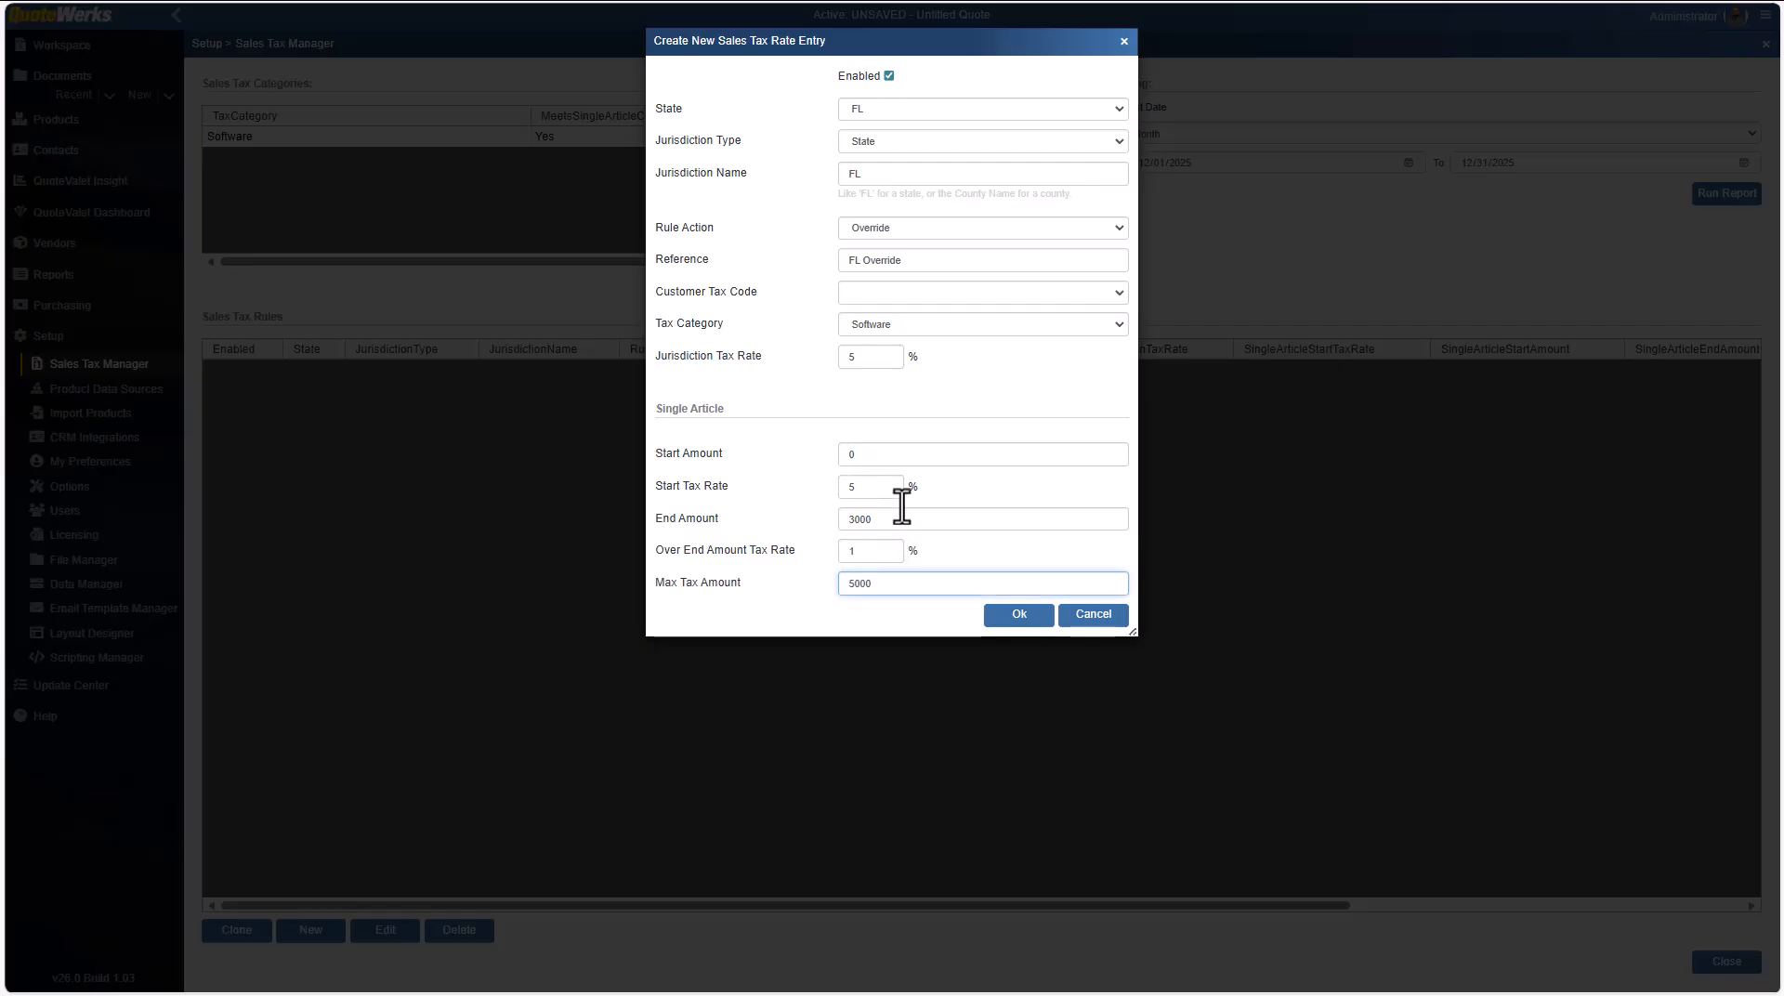
left_click(1019, 615)
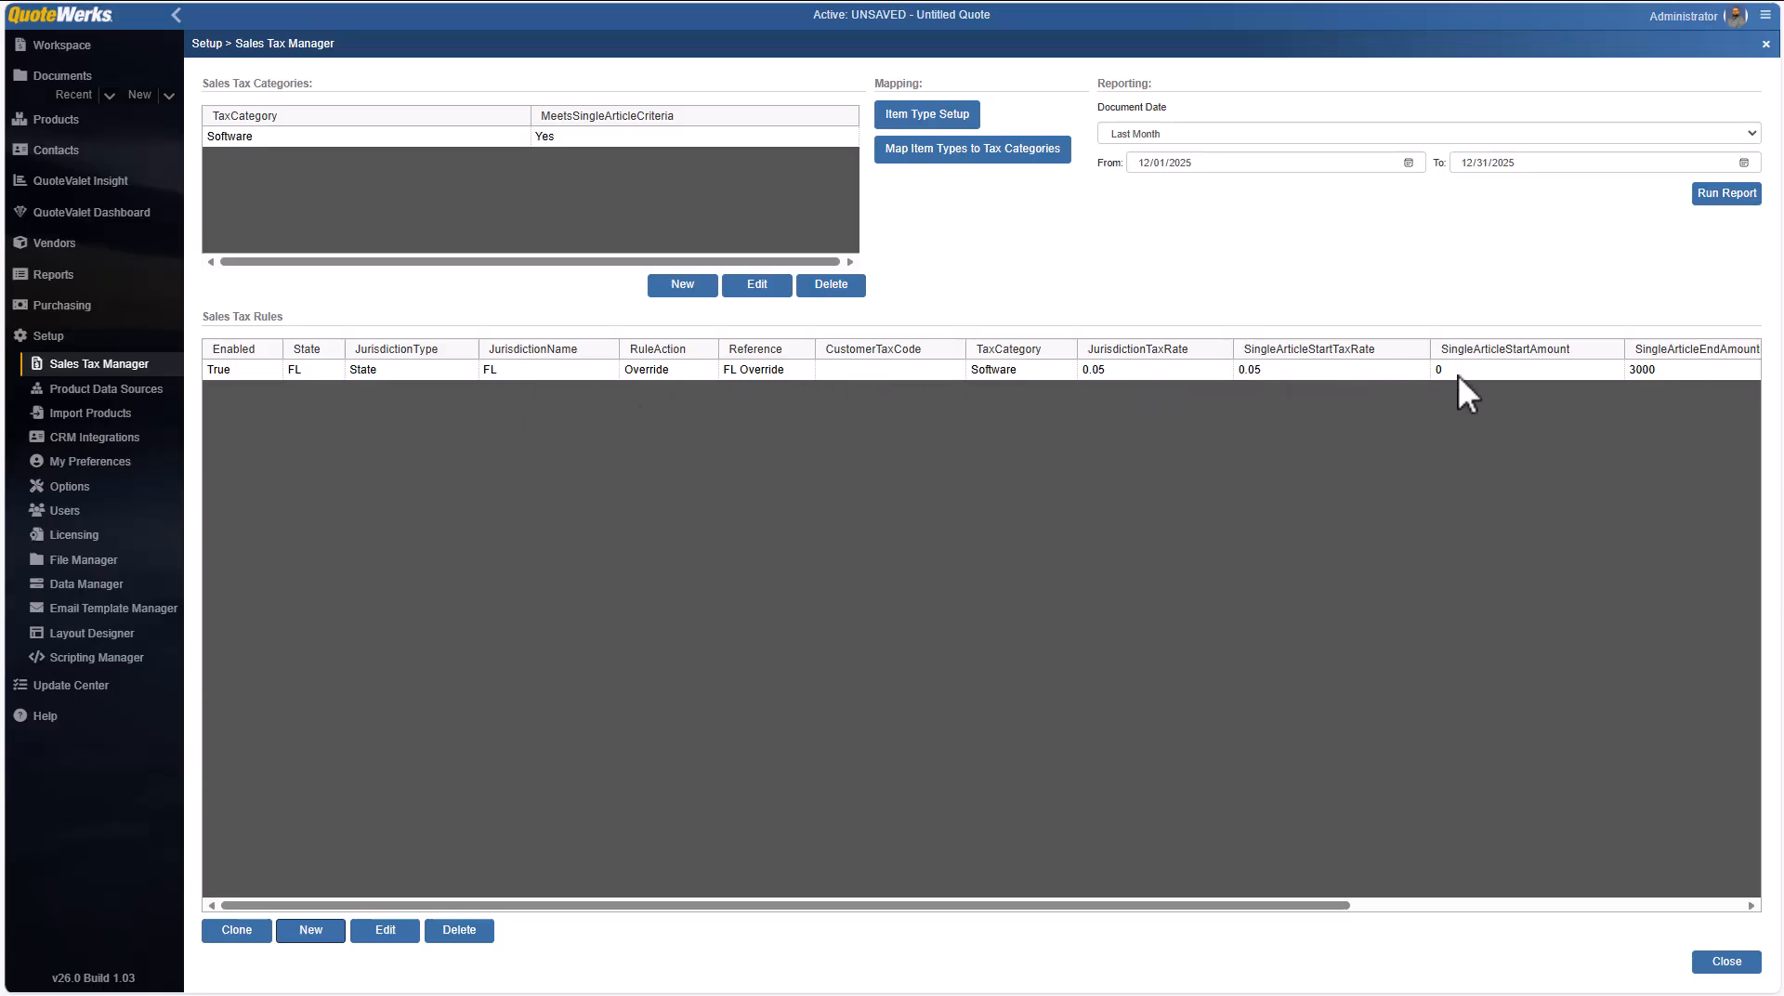
left_click_drag(1002, 903, 950, 885)
Validate the ship-to address on the open quote in the workspace and leave its tax code blank
left_click(106, 48)
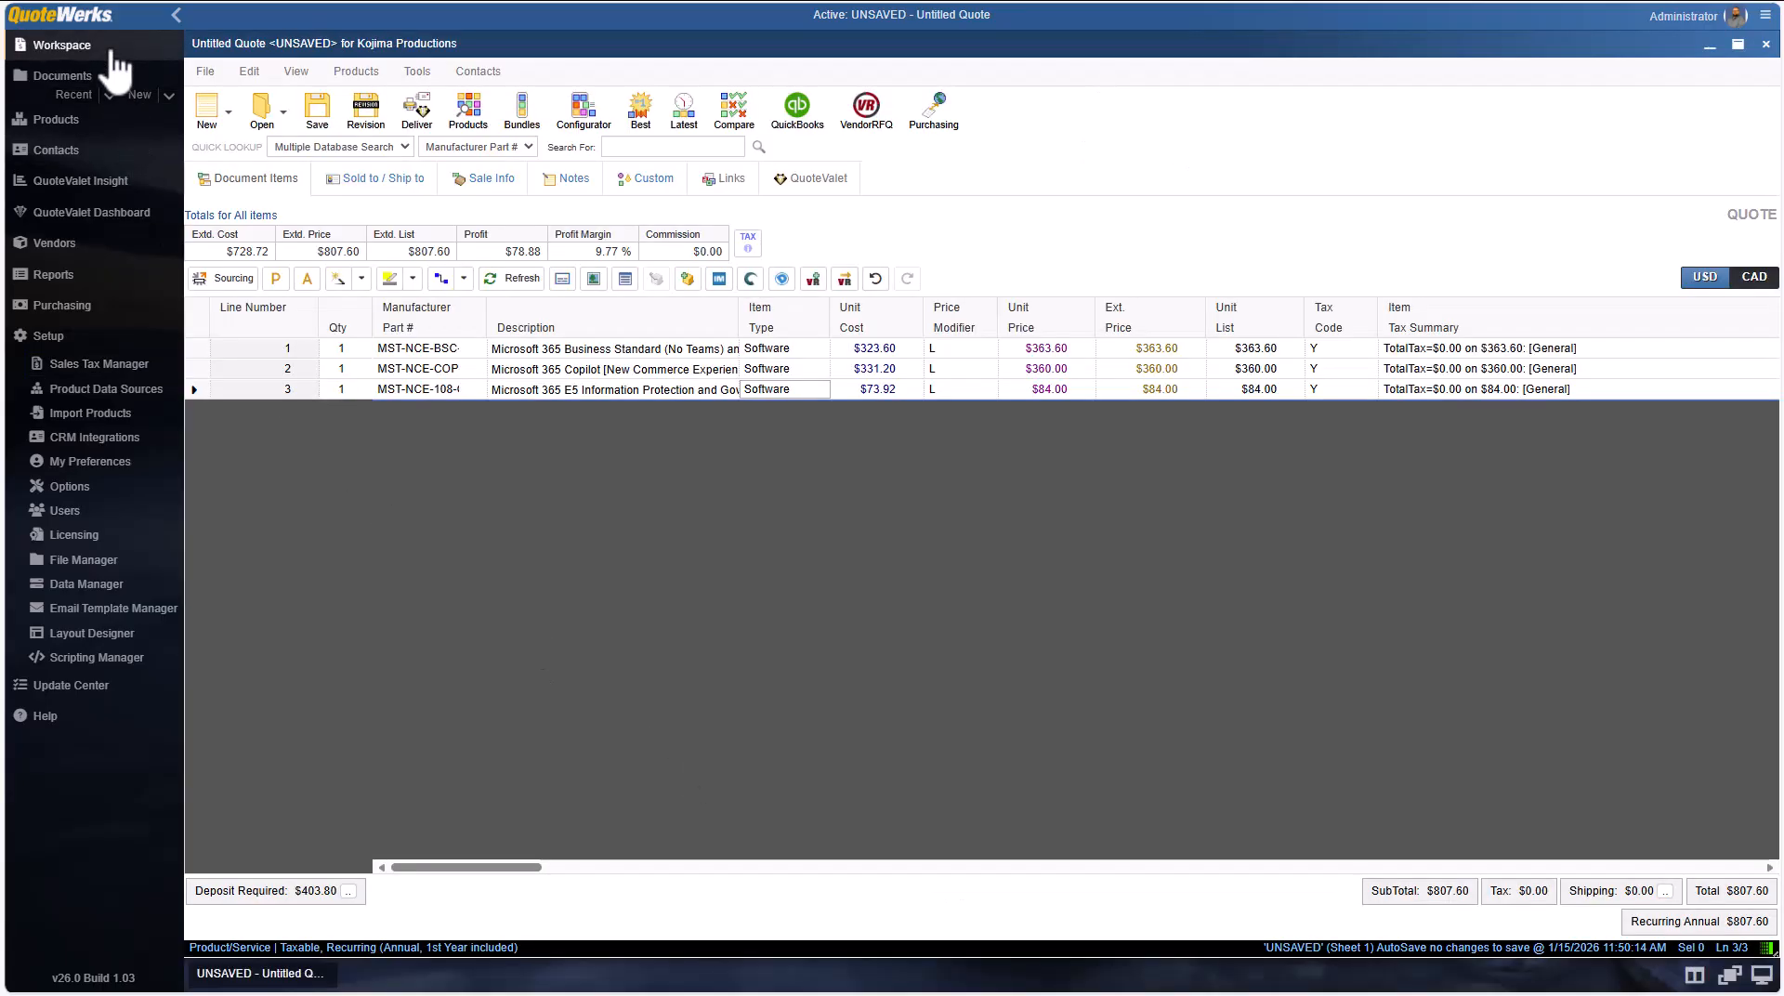
left_click(381, 179)
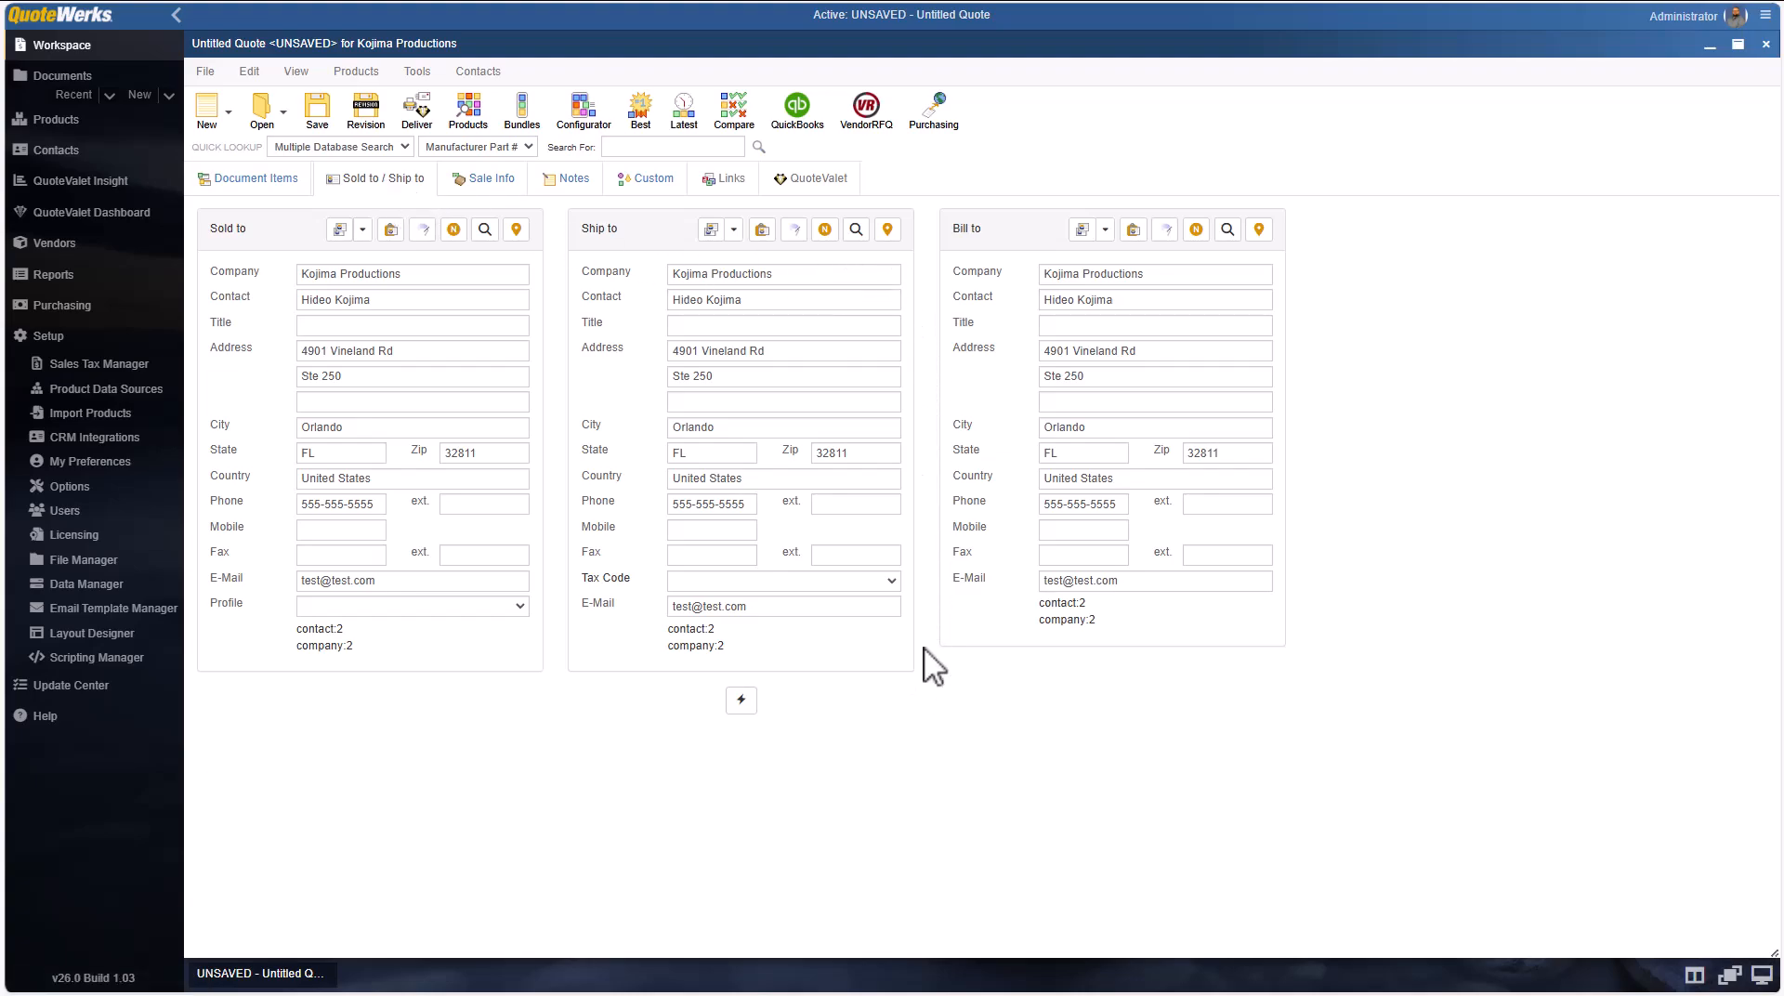
left_click(888, 232)
left_click_drag(884, 451, 812, 466)
left_click(940, 685)
left_click(892, 581)
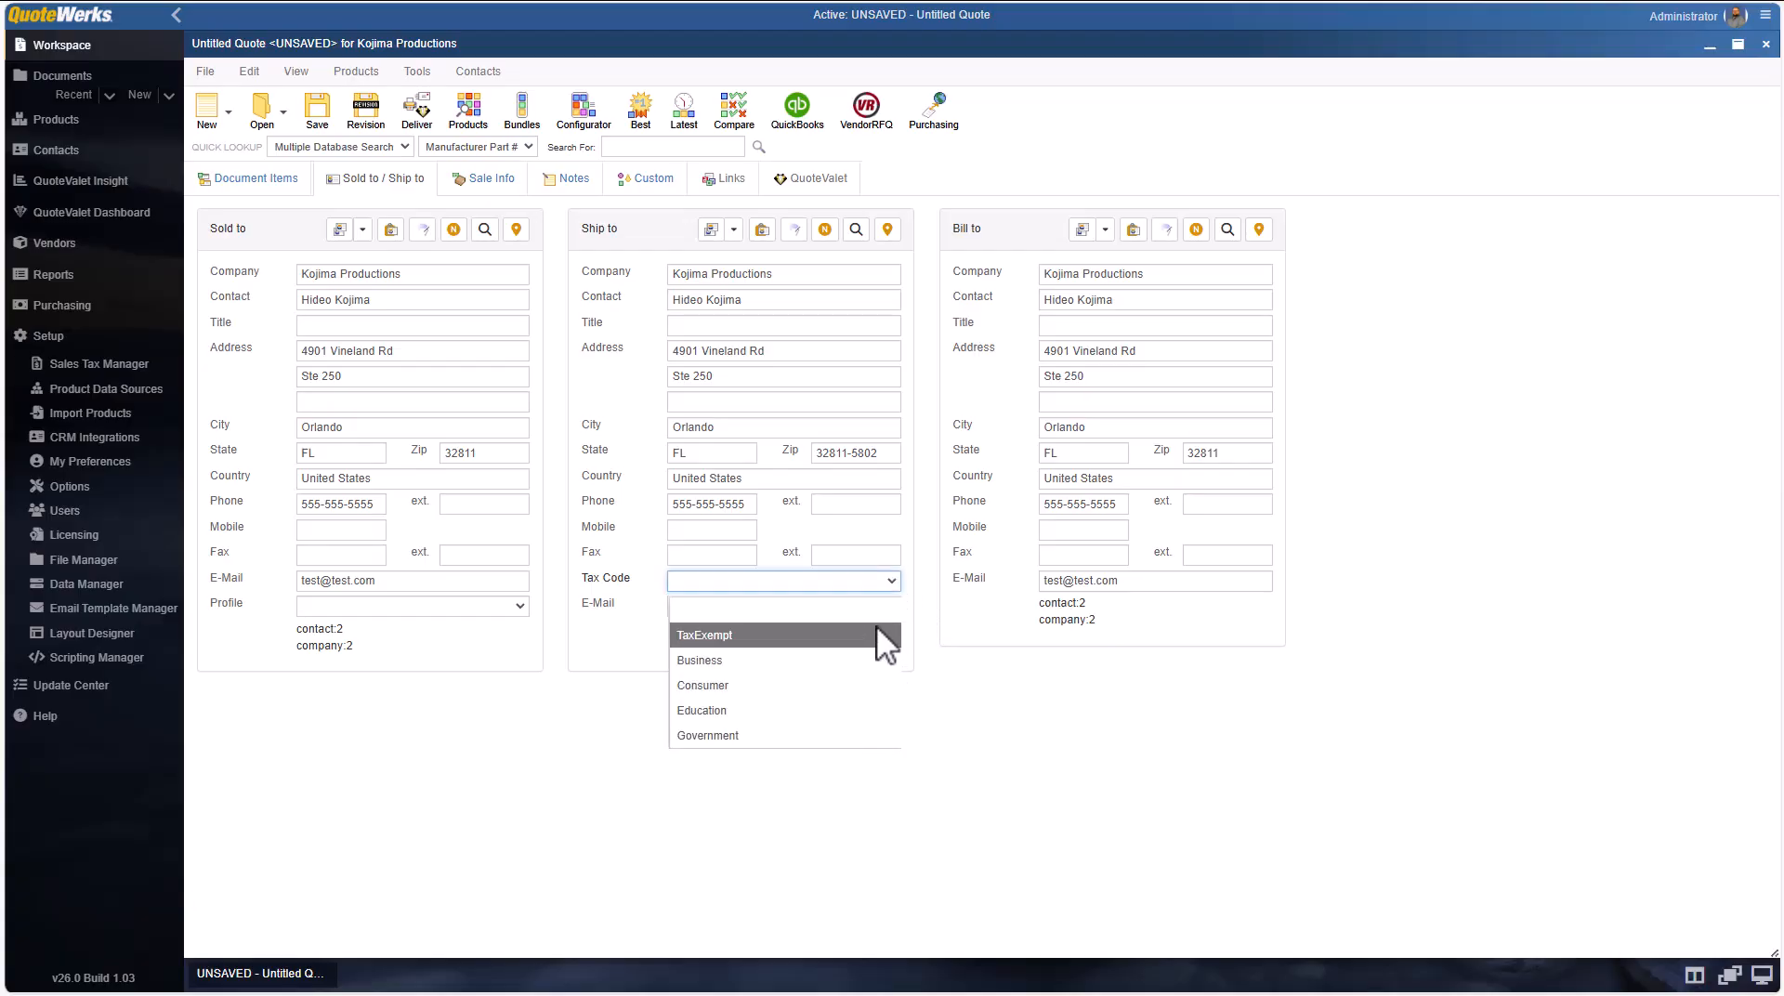
left_click(879, 617)
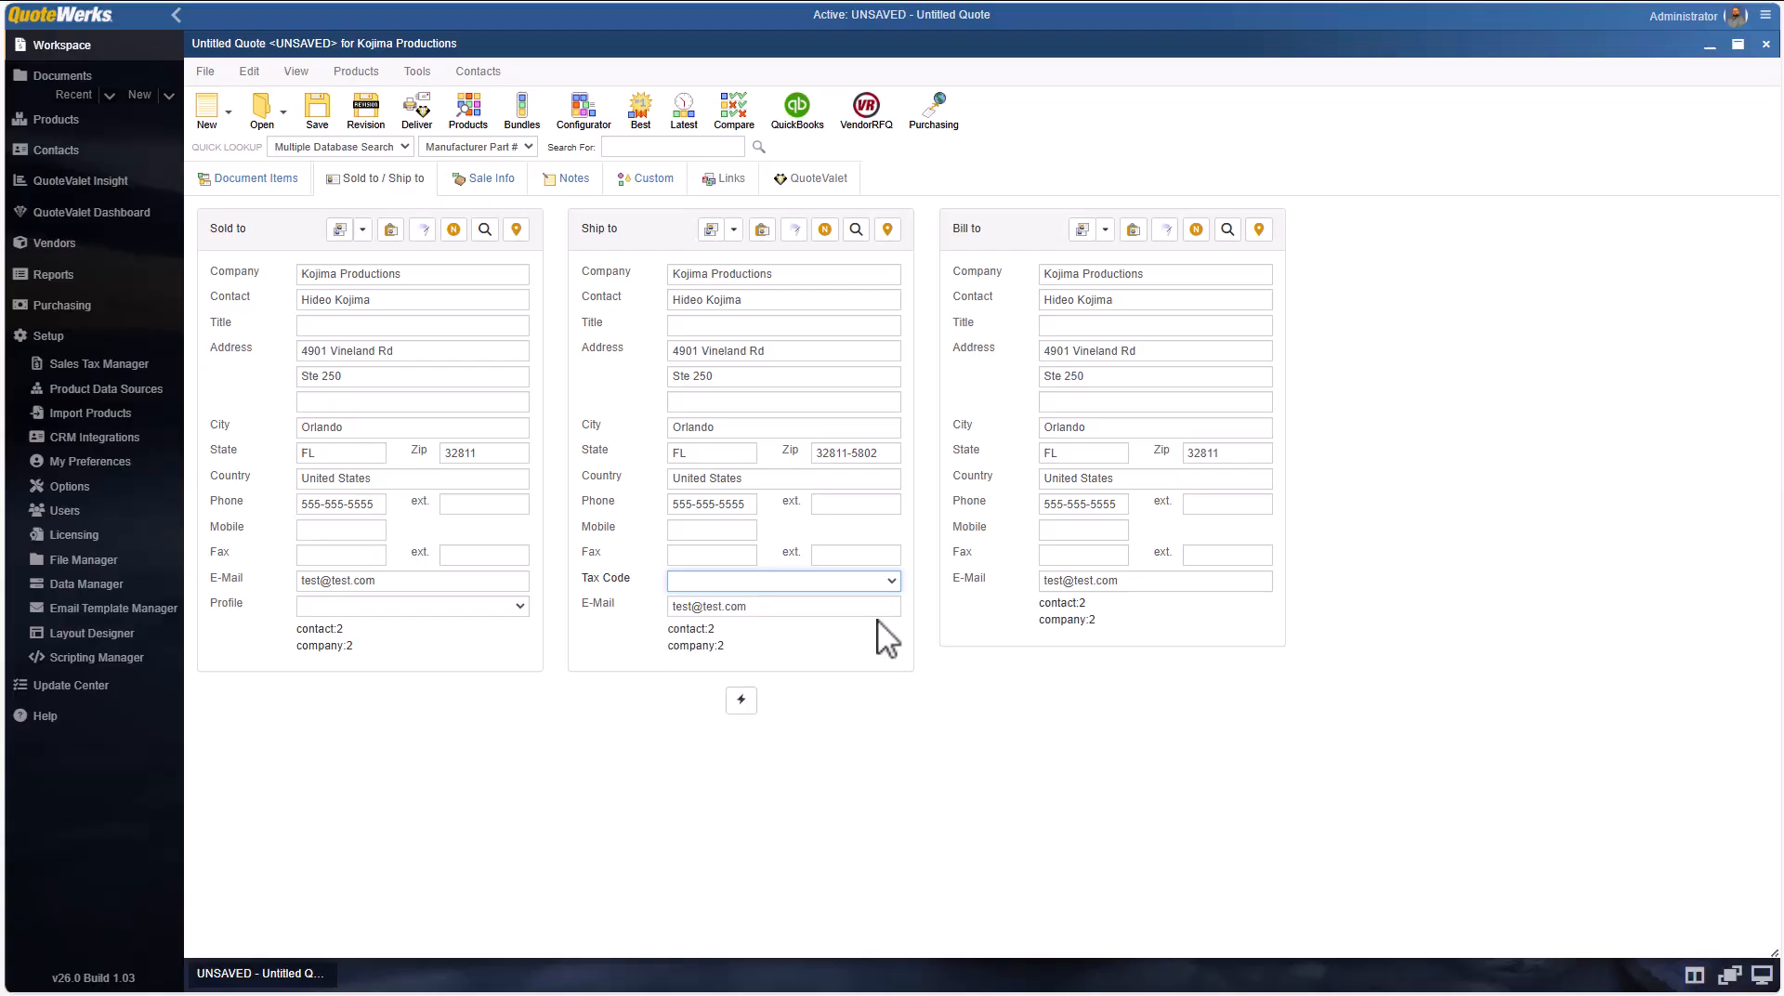
Look up the quote's tax rate from the Ship to location, review the advanced sales tax rules, and apply the Orlando, Orange County rate
left_click(742, 700)
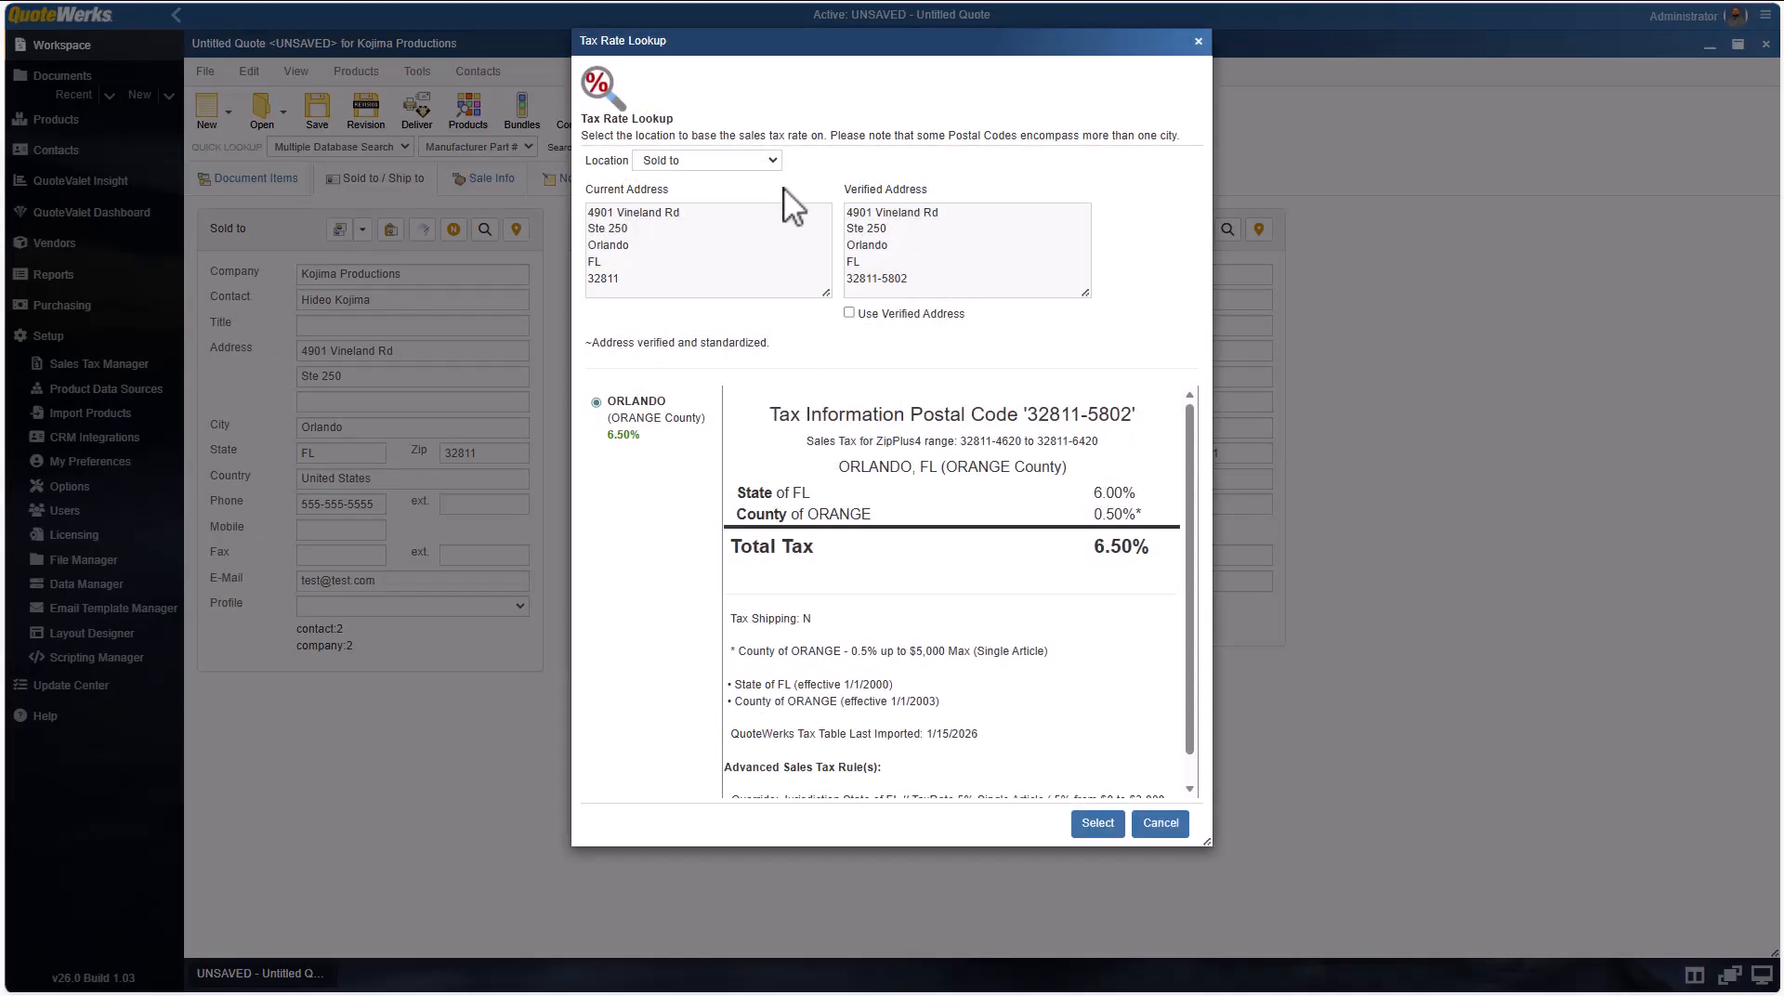
left_click(772, 161)
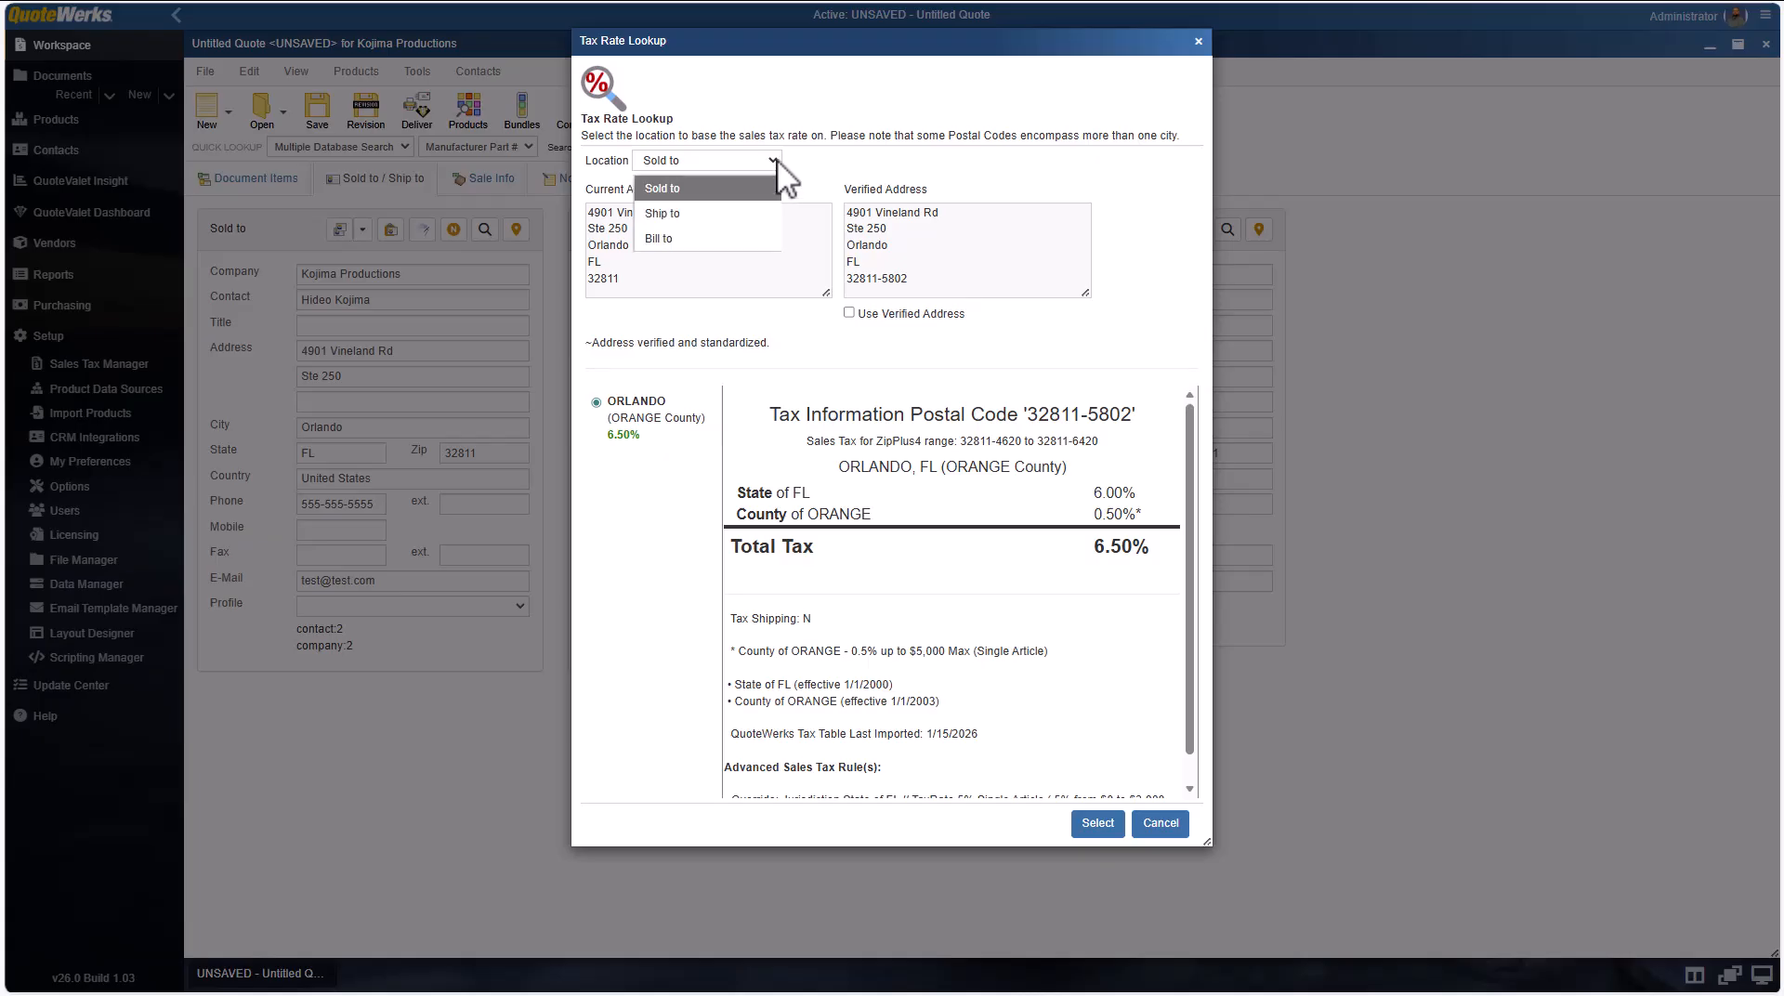
left_click(762, 213)
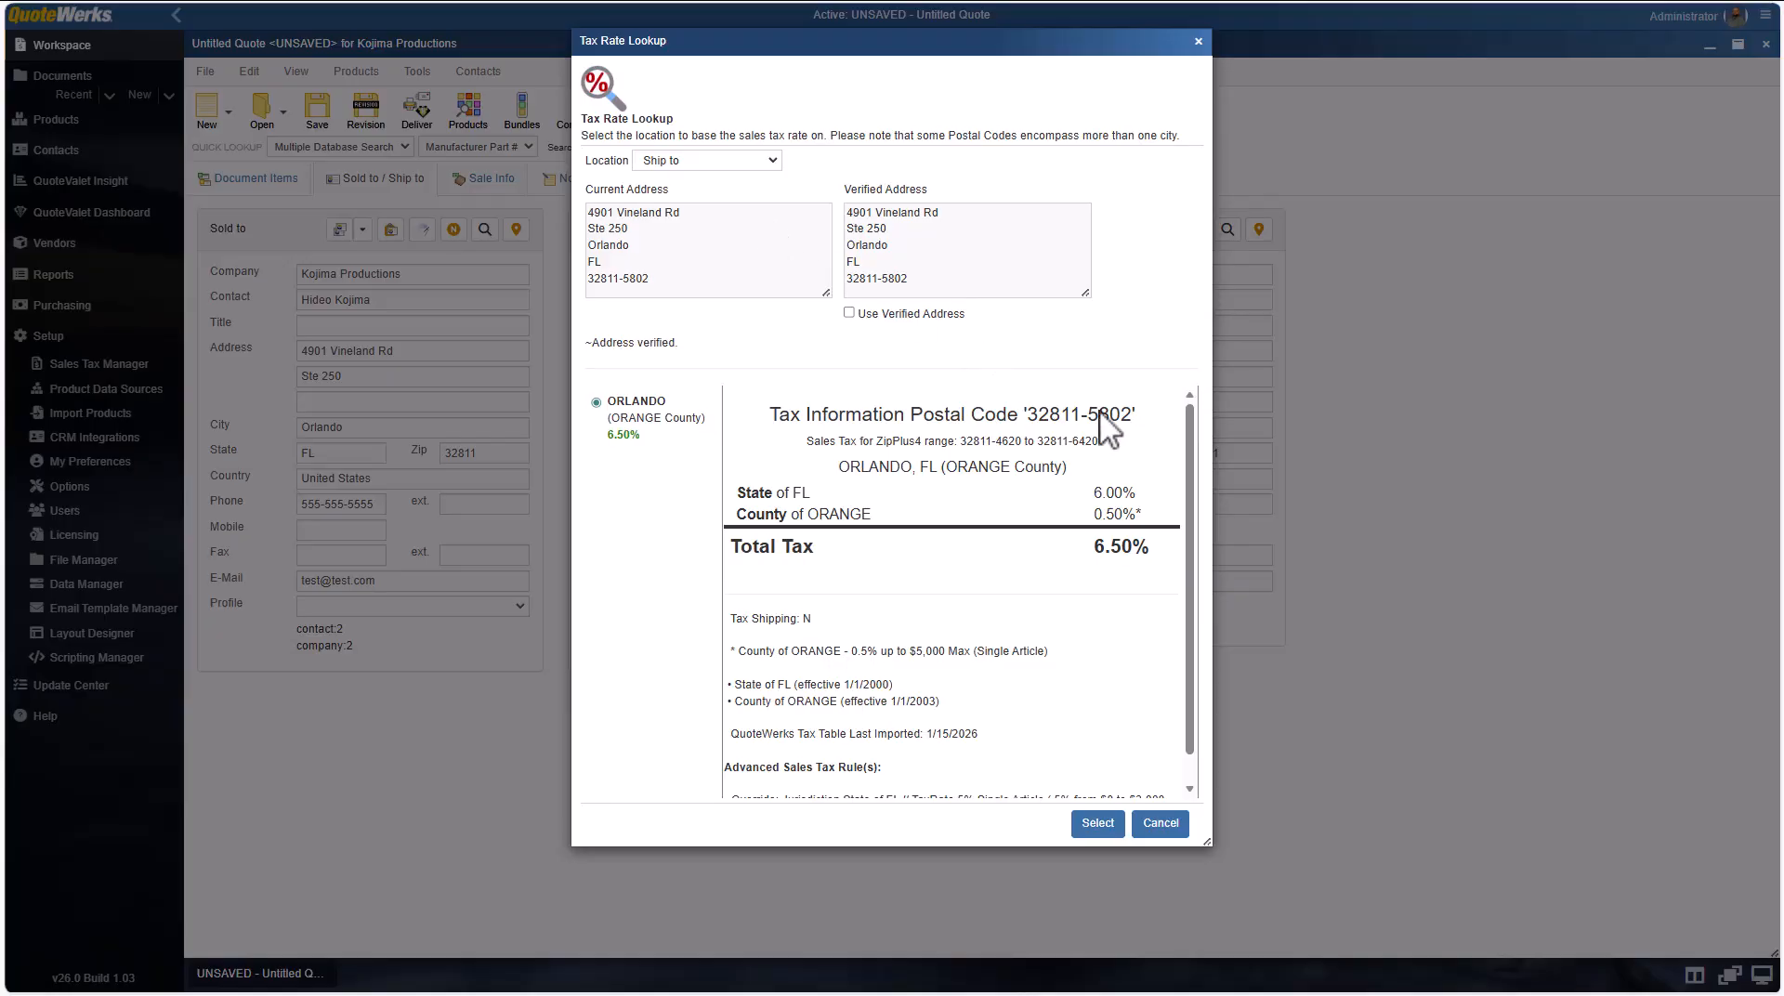
left_click_drag(1193, 489, 1192, 531)
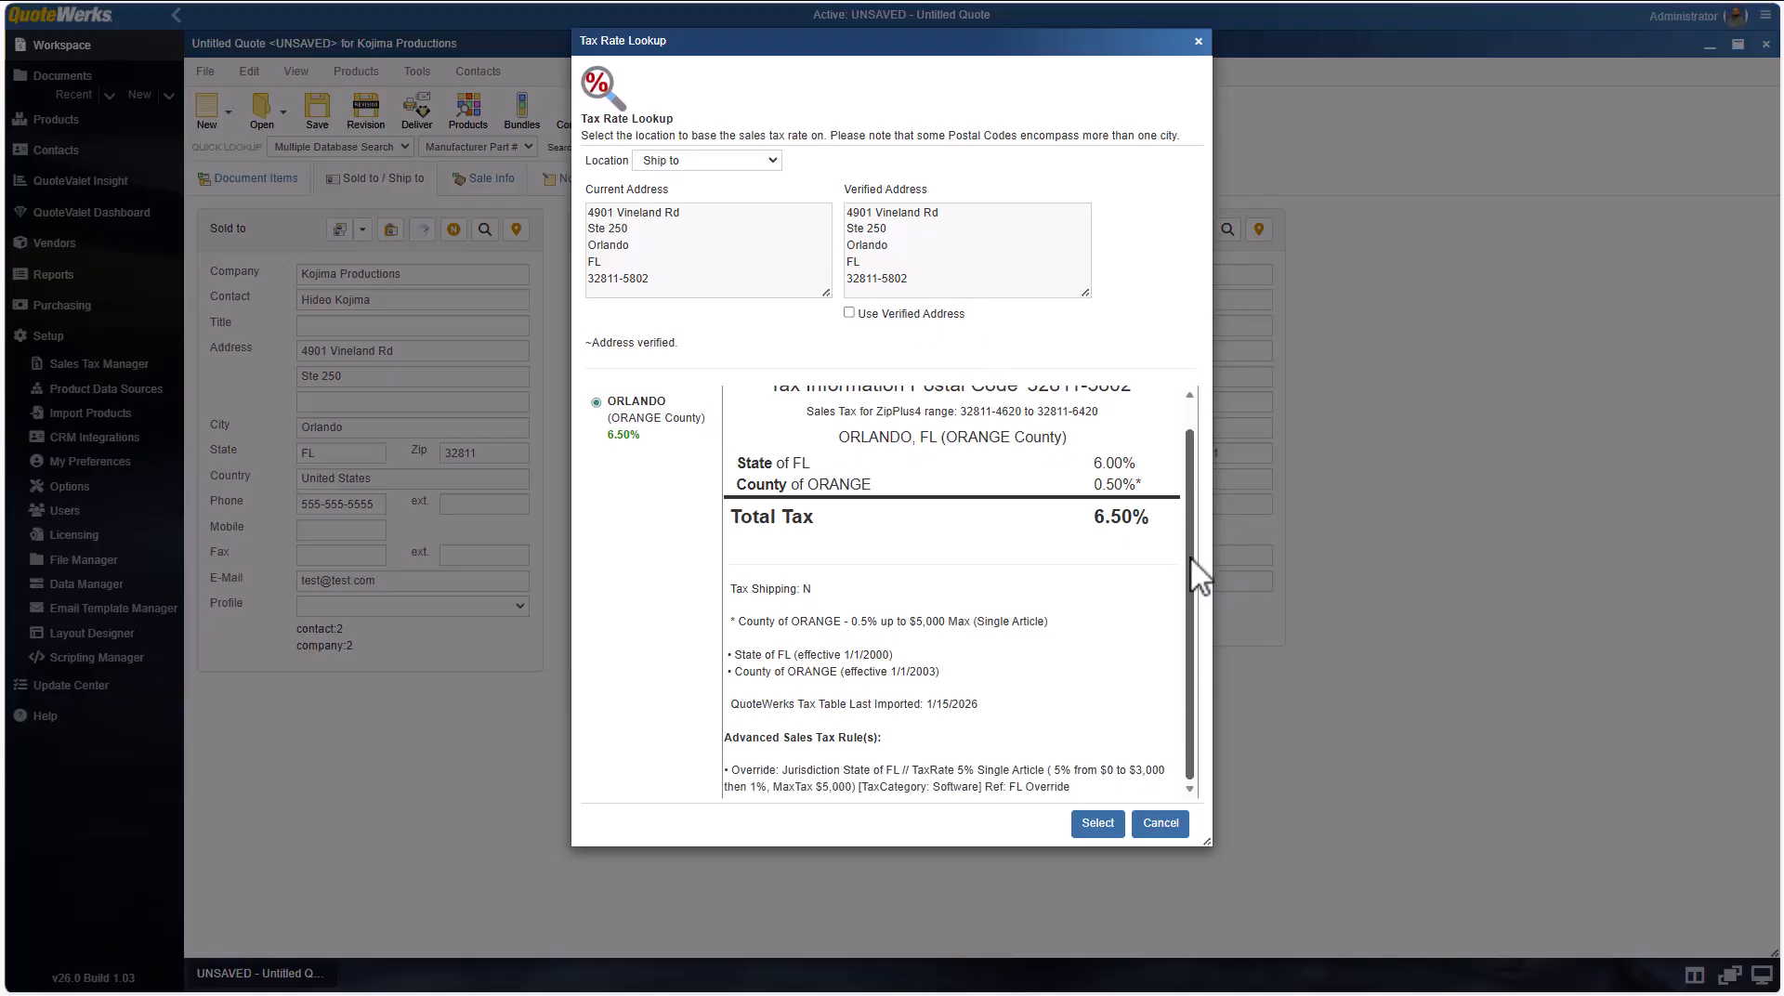
left_click(1098, 824)
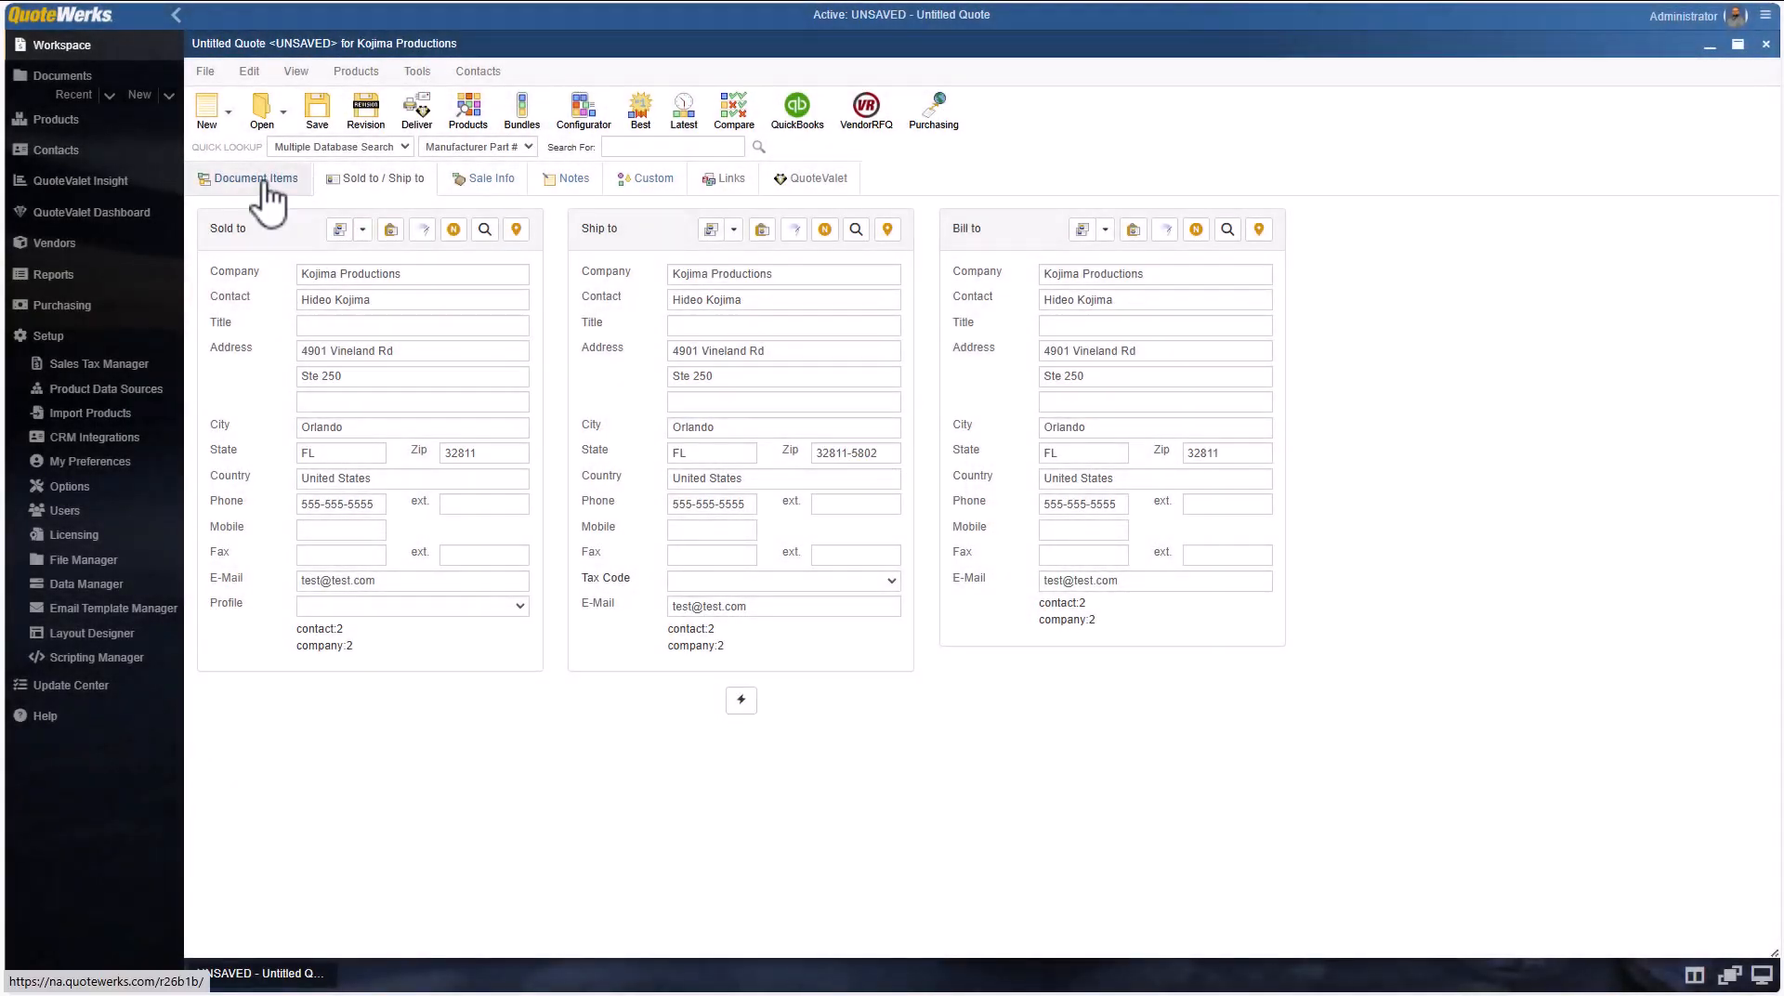
Review the tax summary of the quote's line items and inspect the Jurisdictions node in the quote's parsed tax data
left_click(265, 183)
left_click_drag(460, 866, 557, 863)
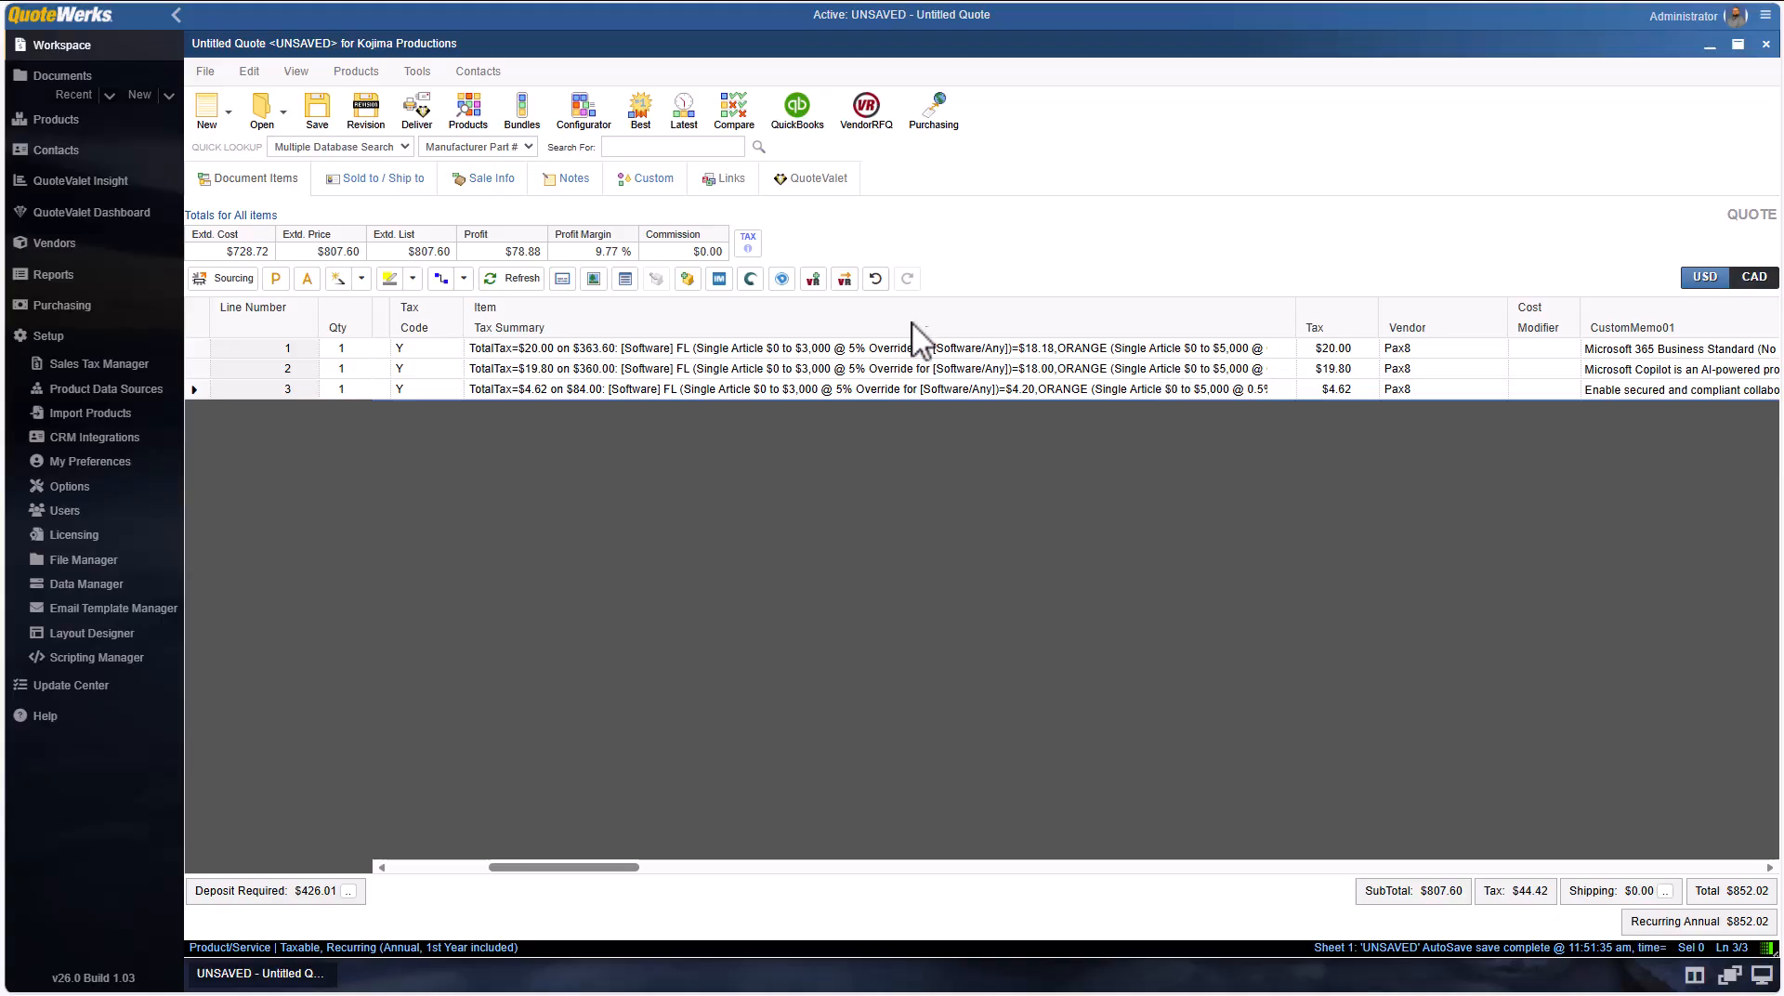
left_click(749, 243)
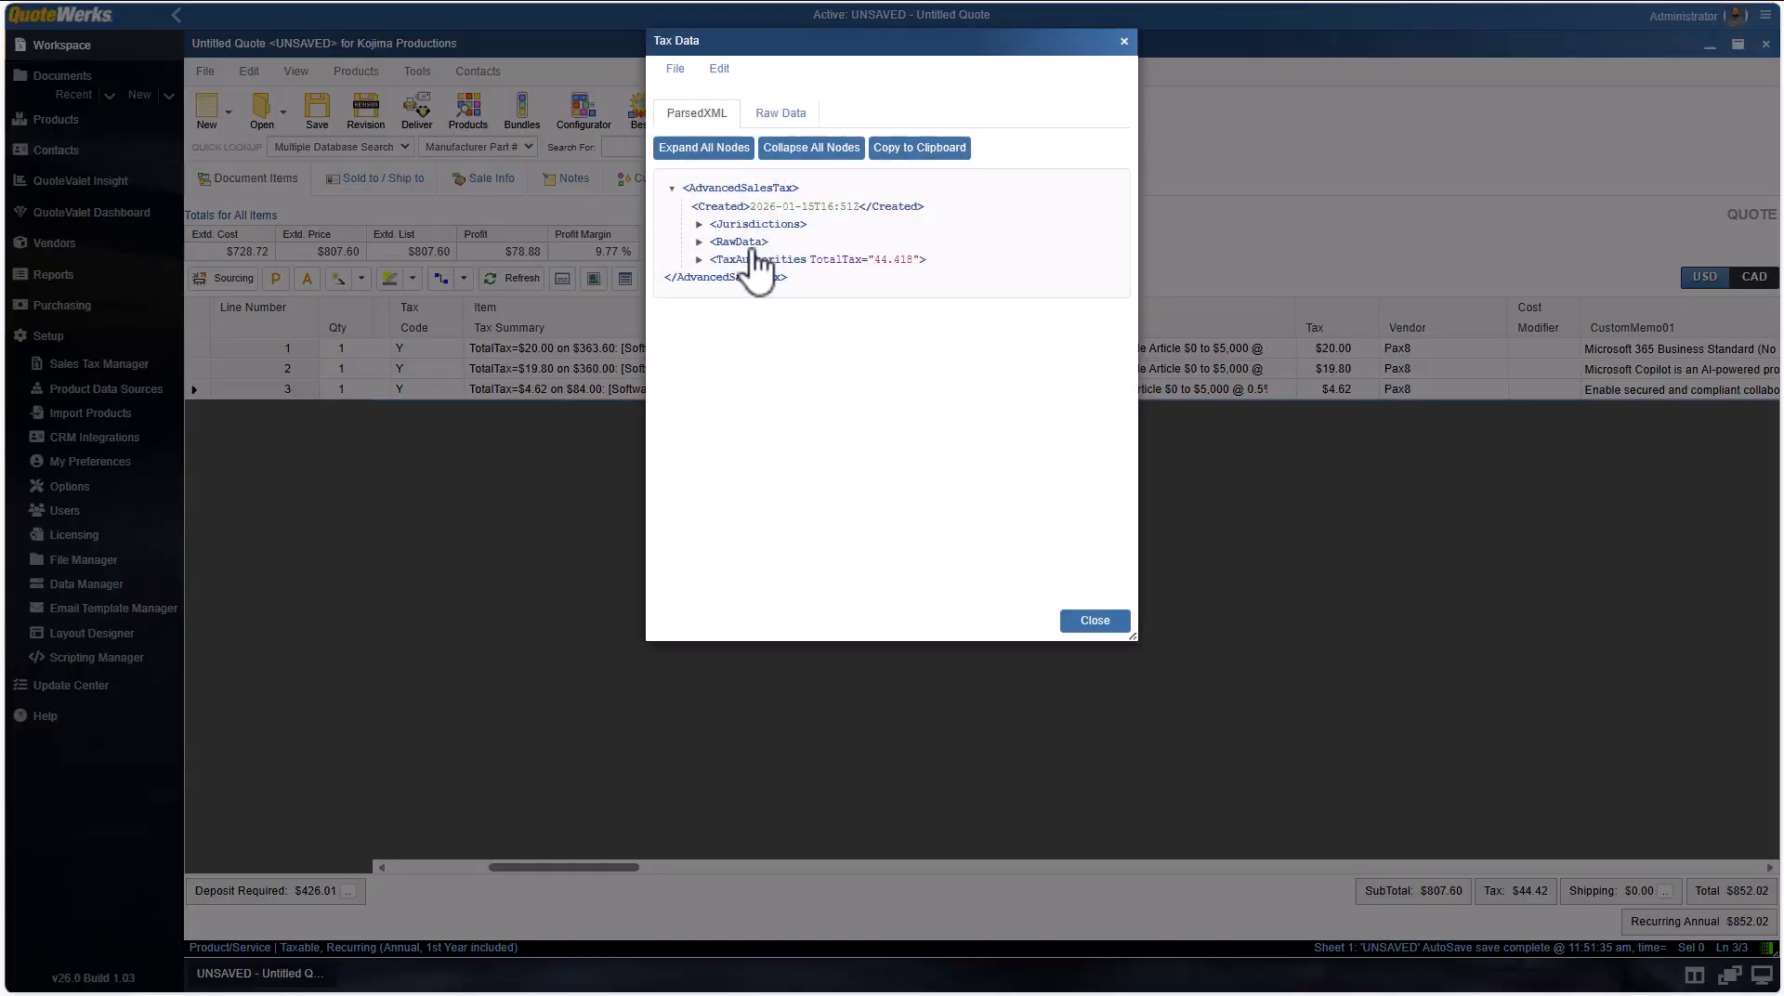
left_click(699, 225)
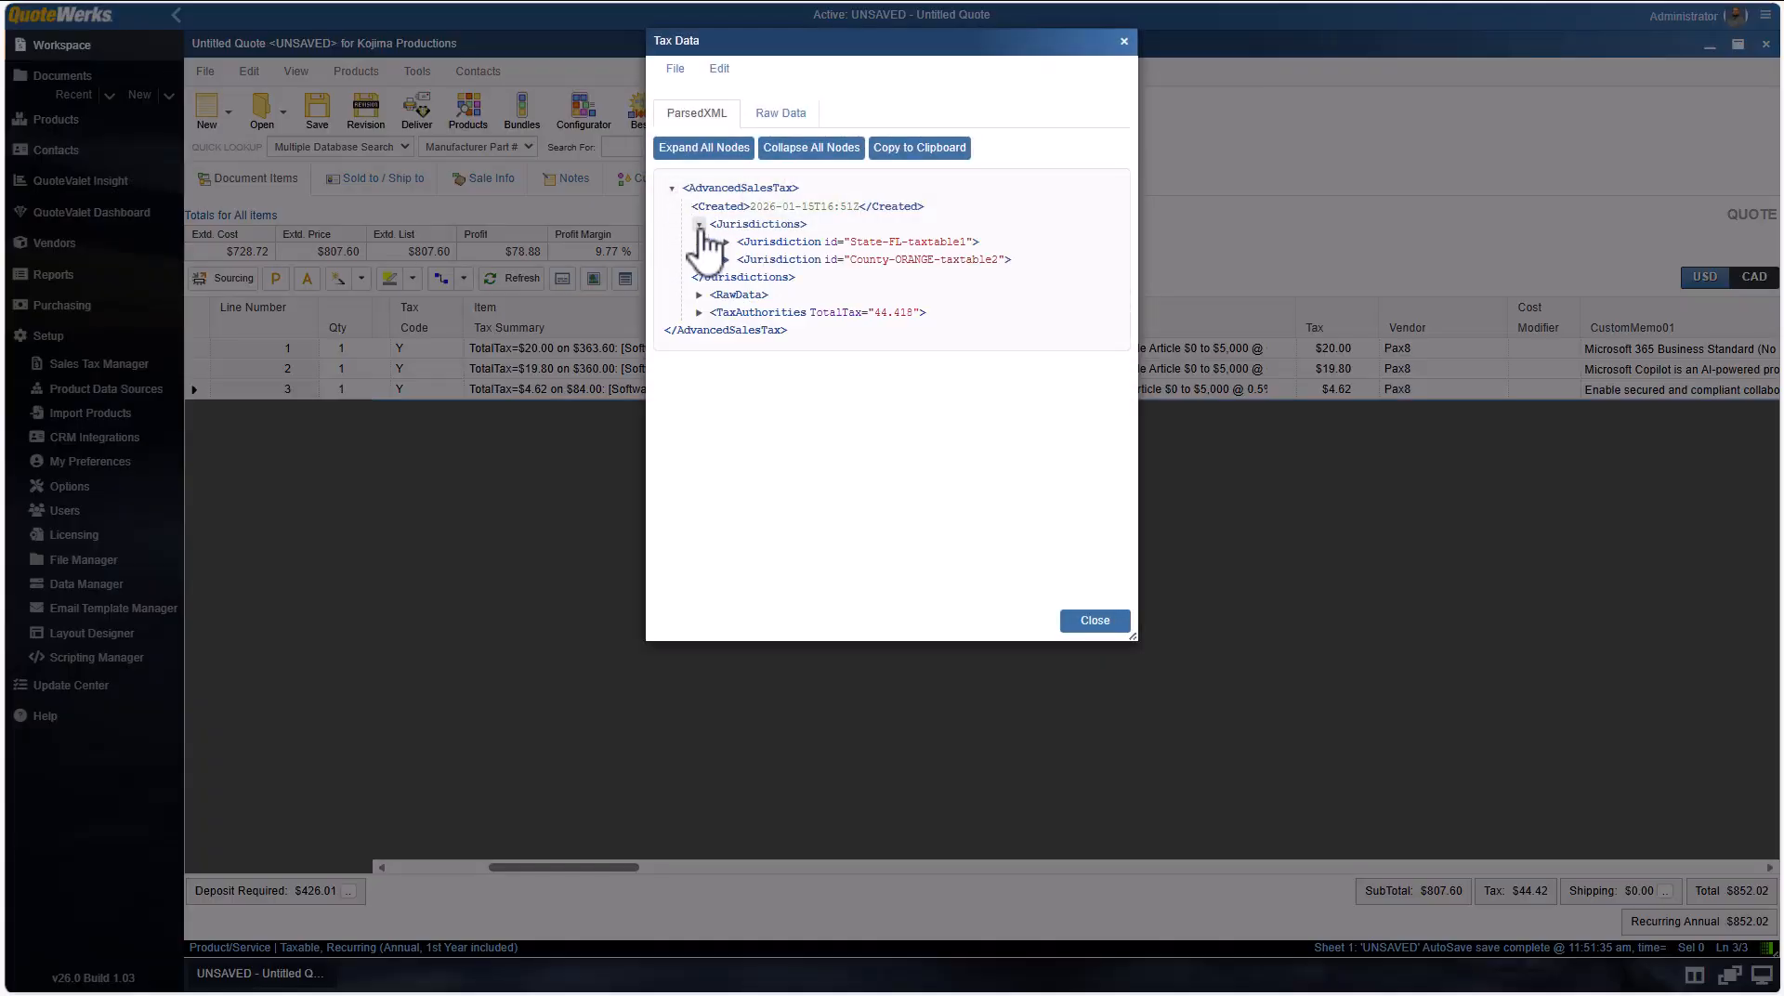
left_click(699, 225)
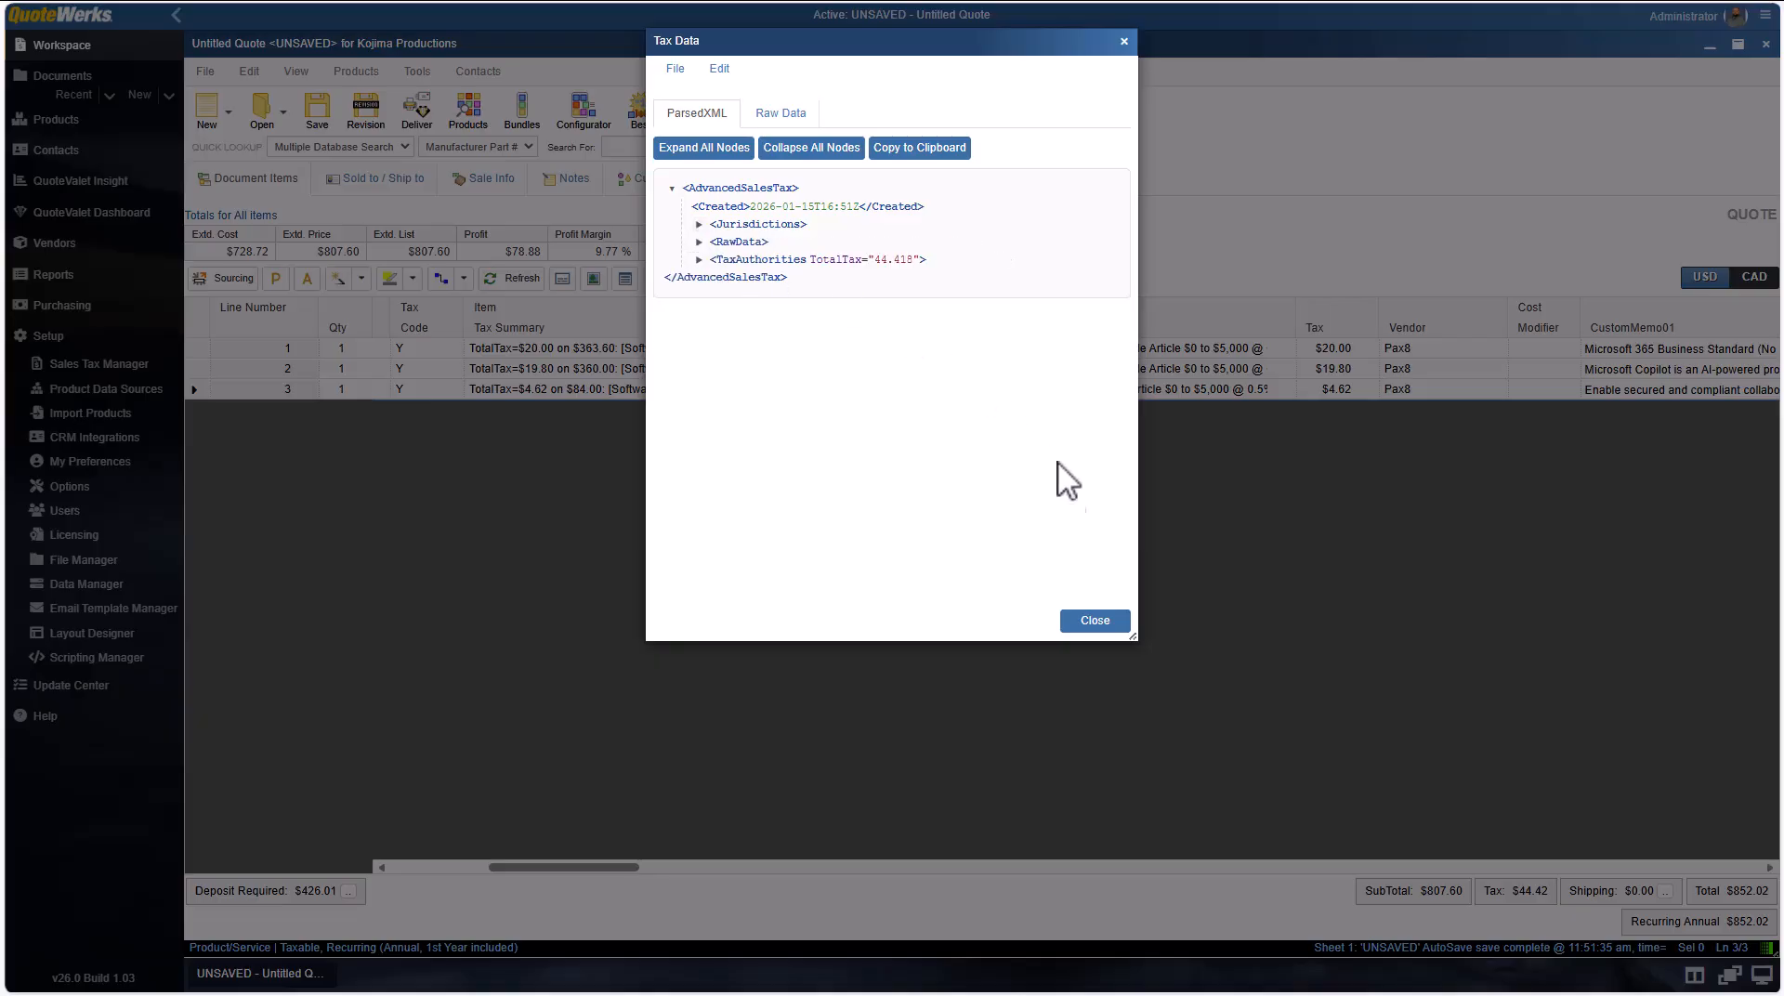
left_click(1095, 621)
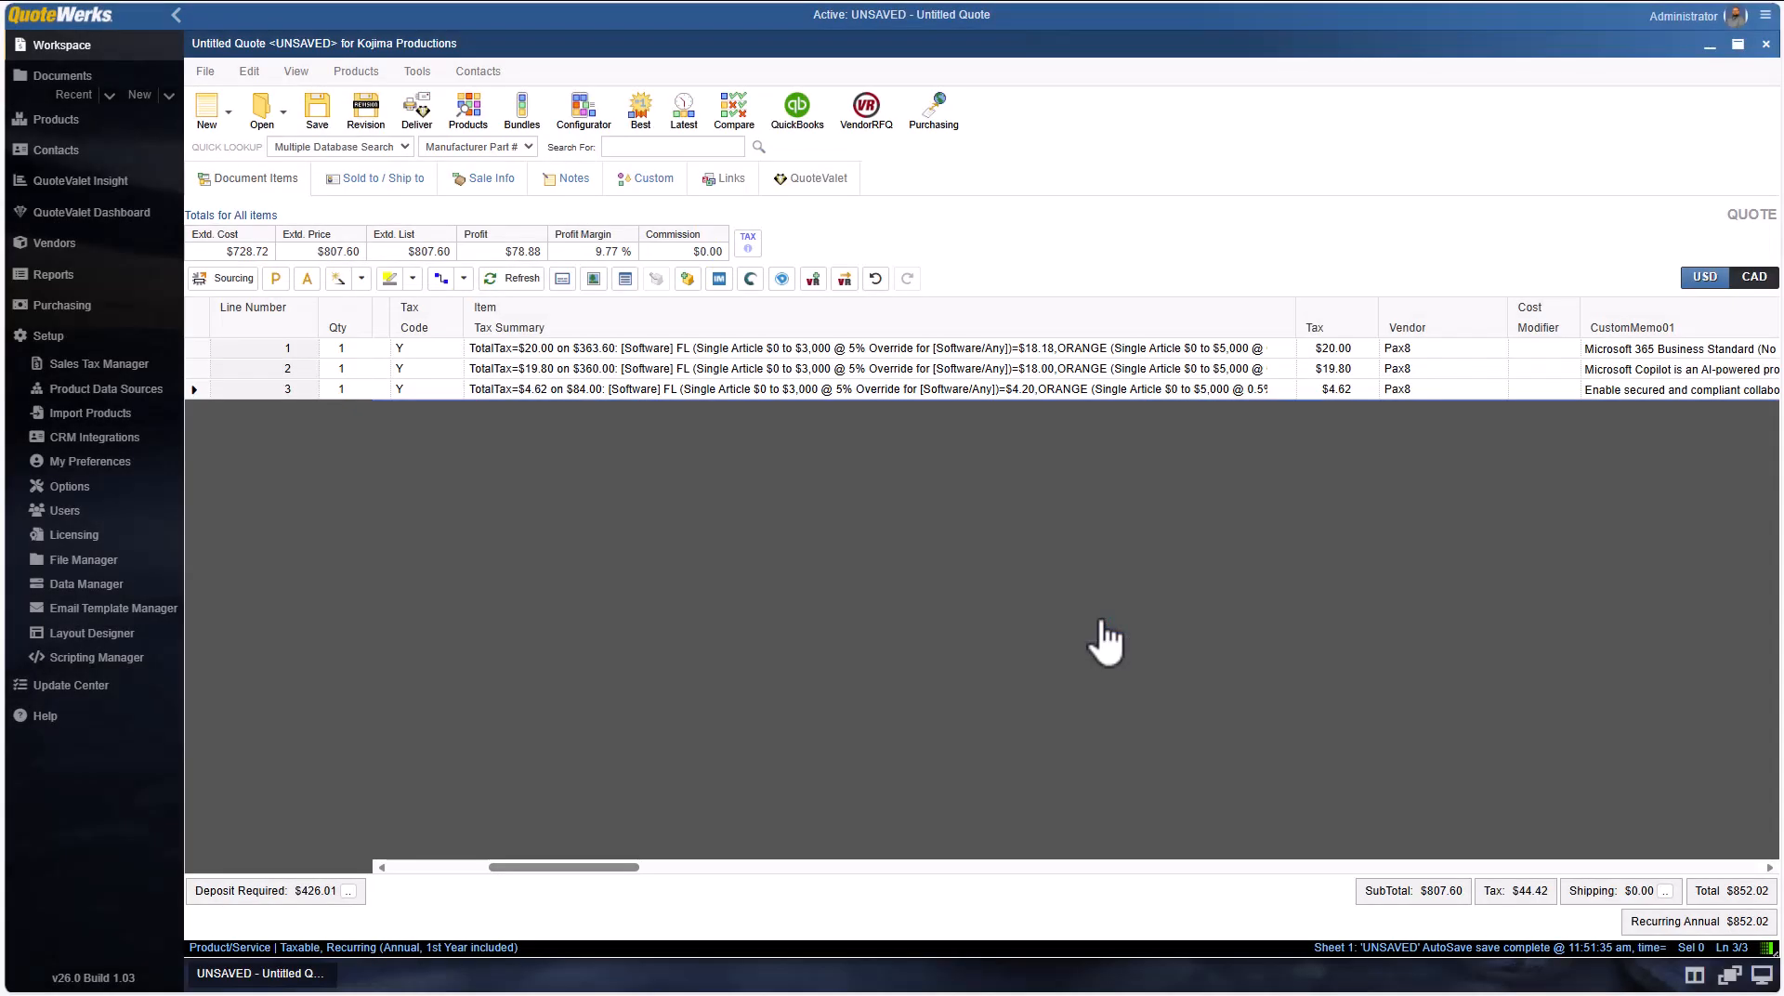